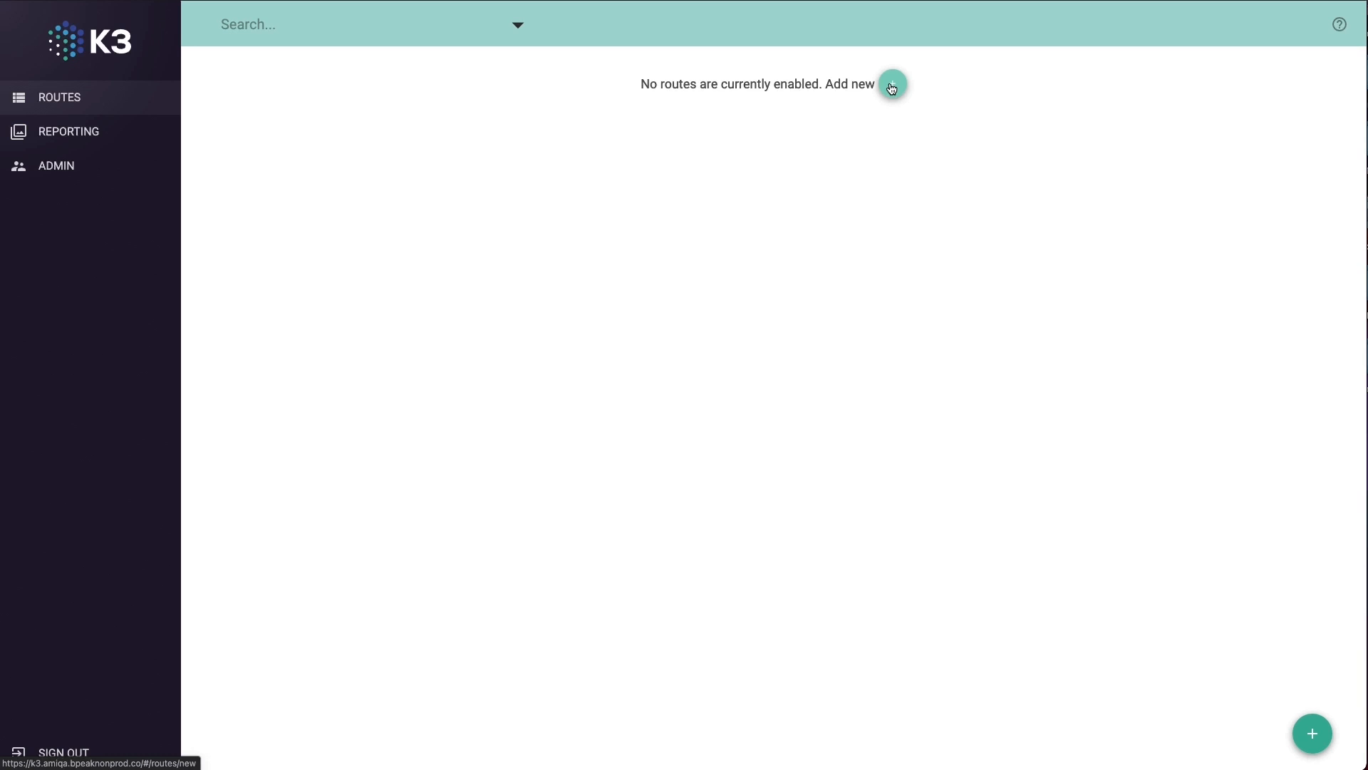
# - Start a new route from CSV Upload to Database: Snowflake and name it "CSV Upload to Snowflake"
pyautogui.click(891, 85)
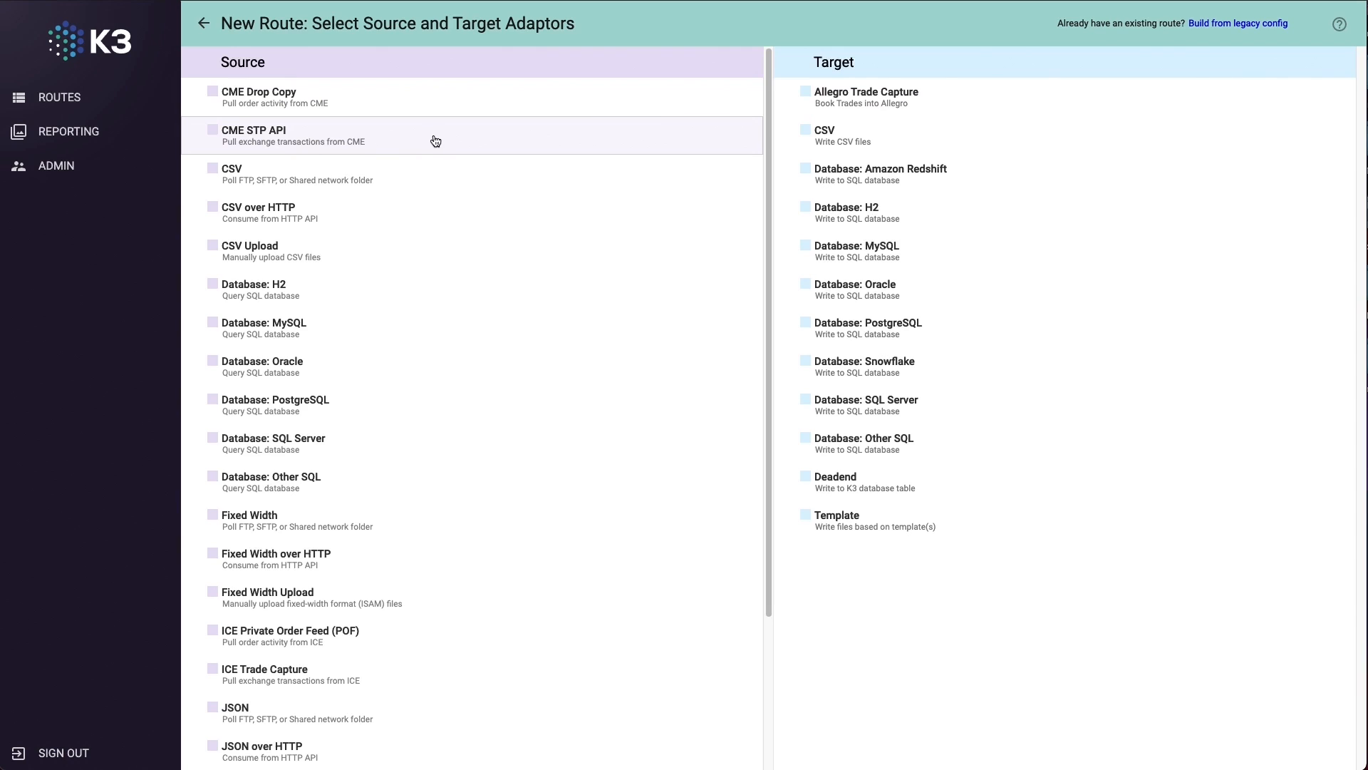
pyautogui.click(395, 252)
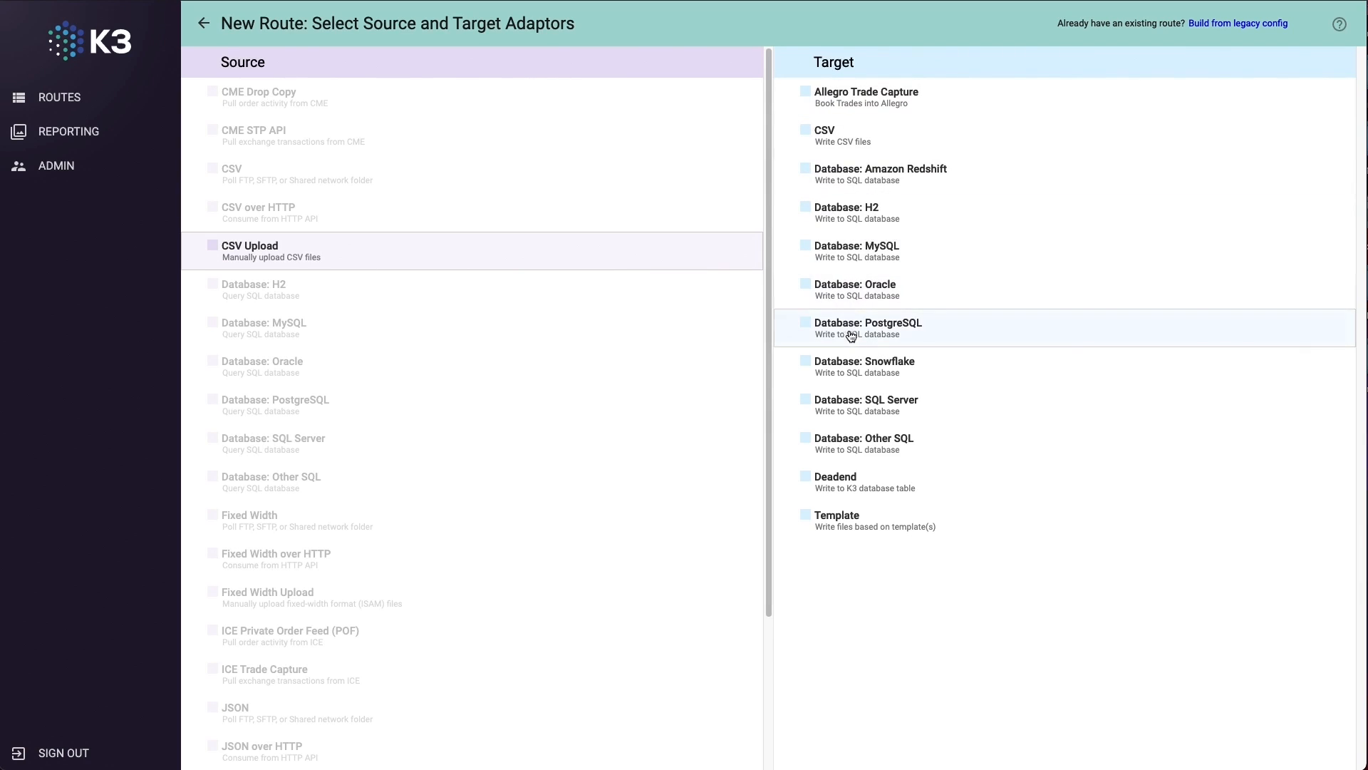
pyautogui.click(848, 366)
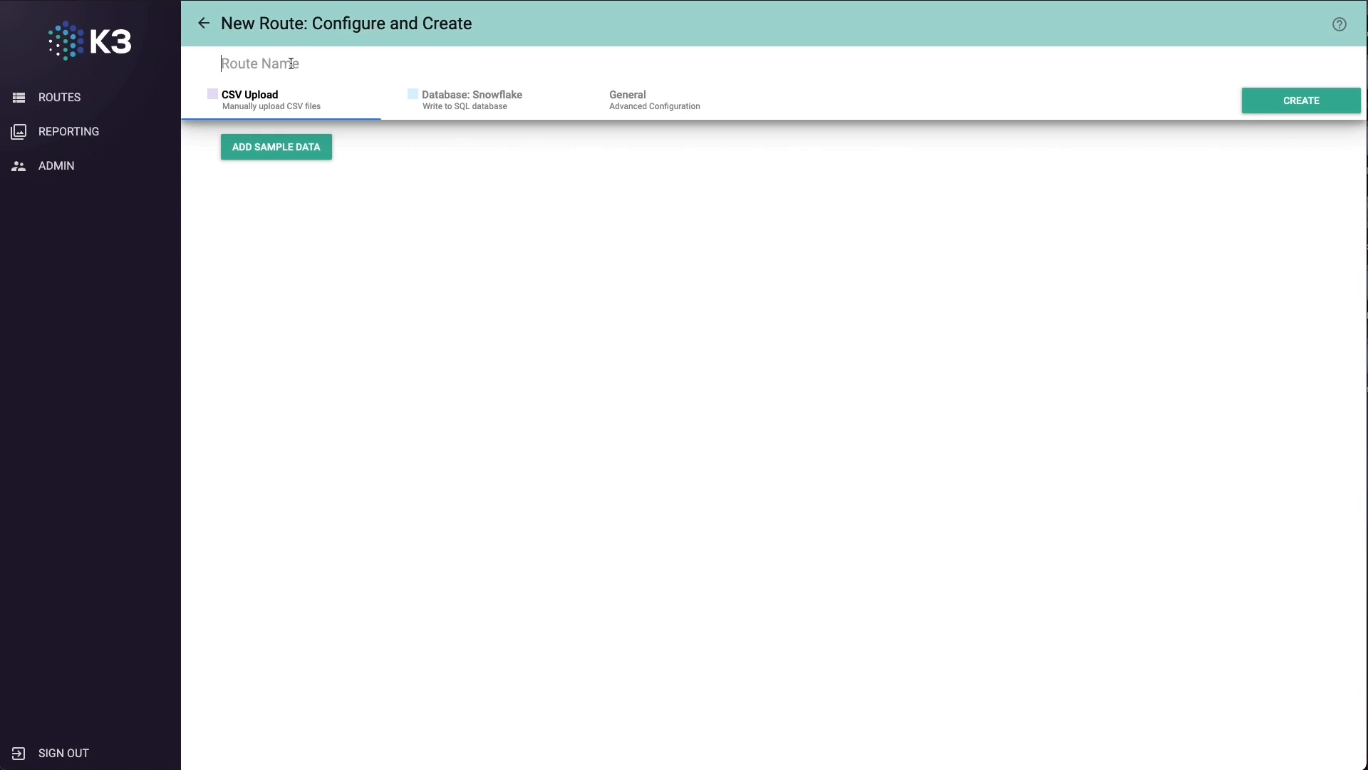
pyautogui.write('CSV Upload to Snowflake')
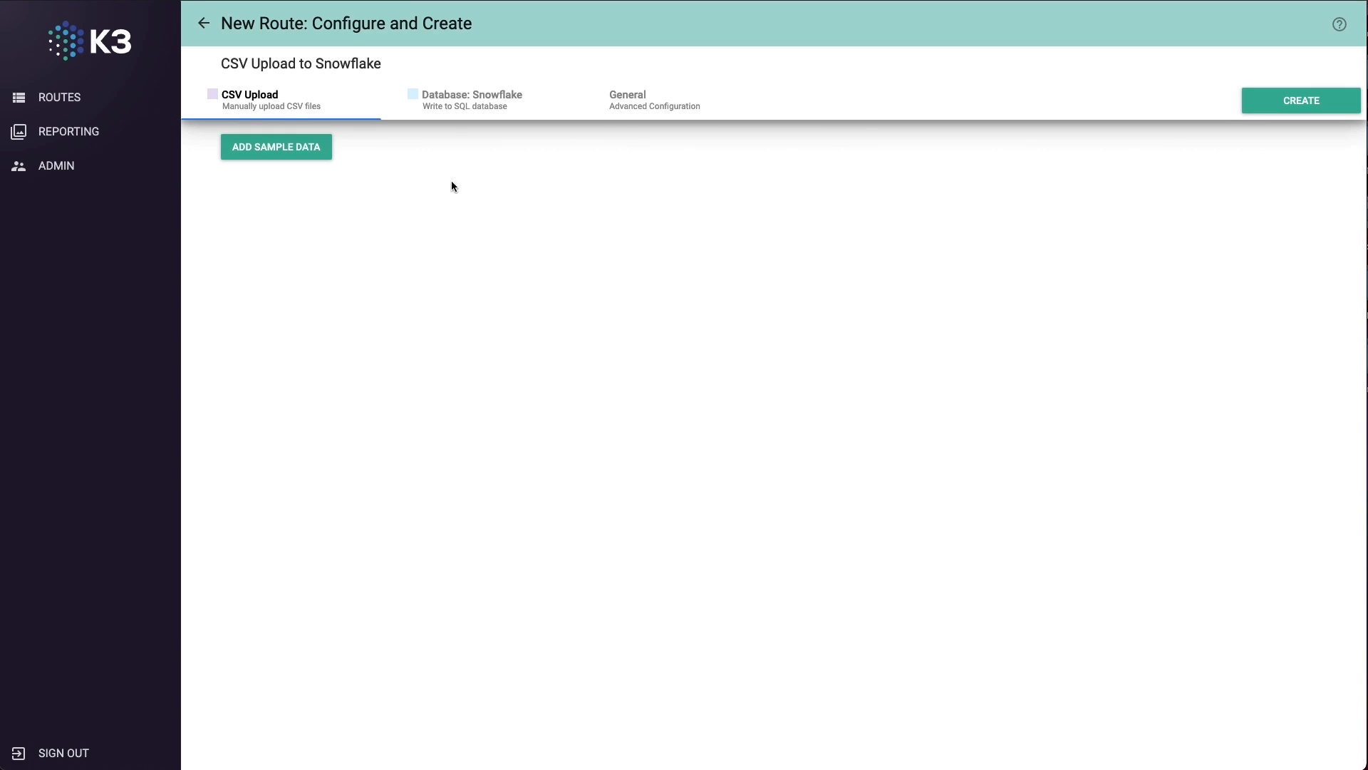
# - Load SuperStore Sample Data.csv from the CSV Drop Files folder as the sample data for the CSV source
pyautogui.click(280, 154)
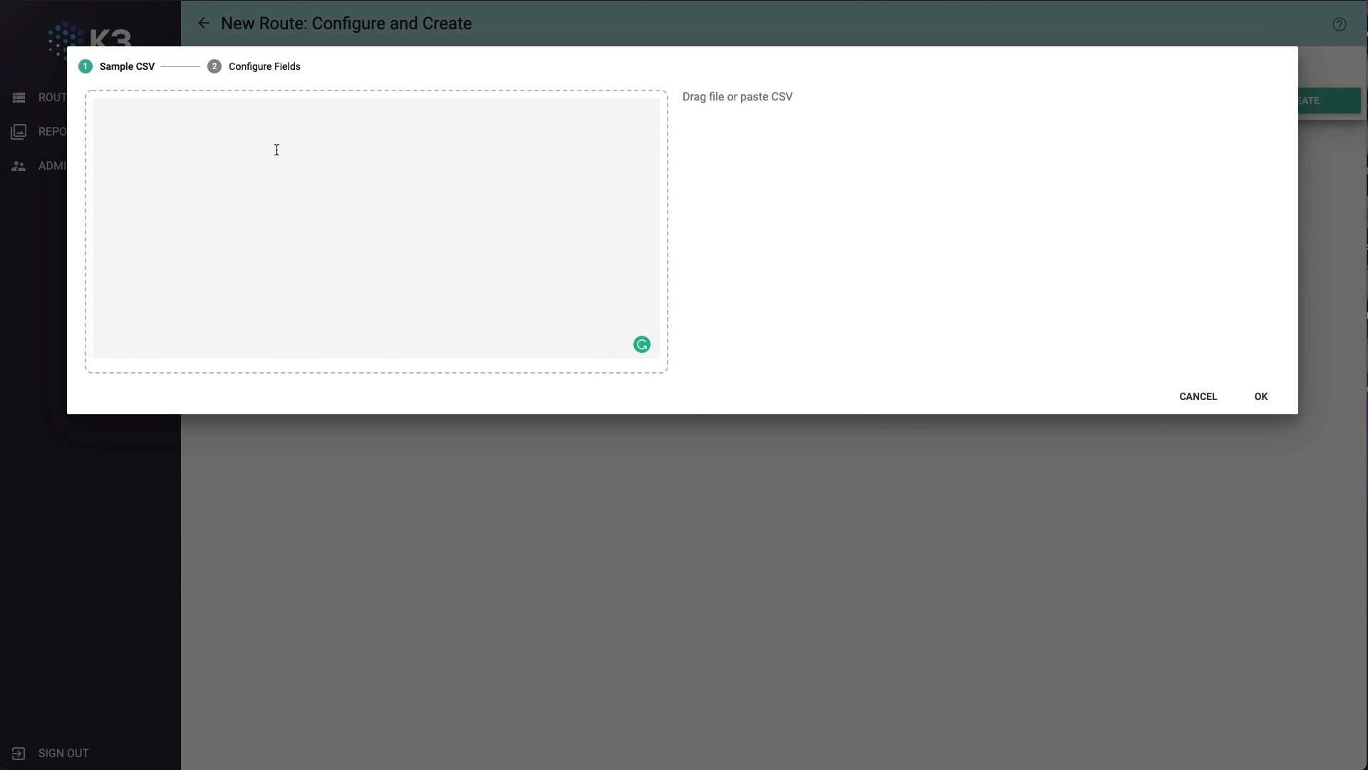
pyautogui.press('super+Tab')
pyautogui.press('super+Tab')
pyautogui.press('super+Tab')
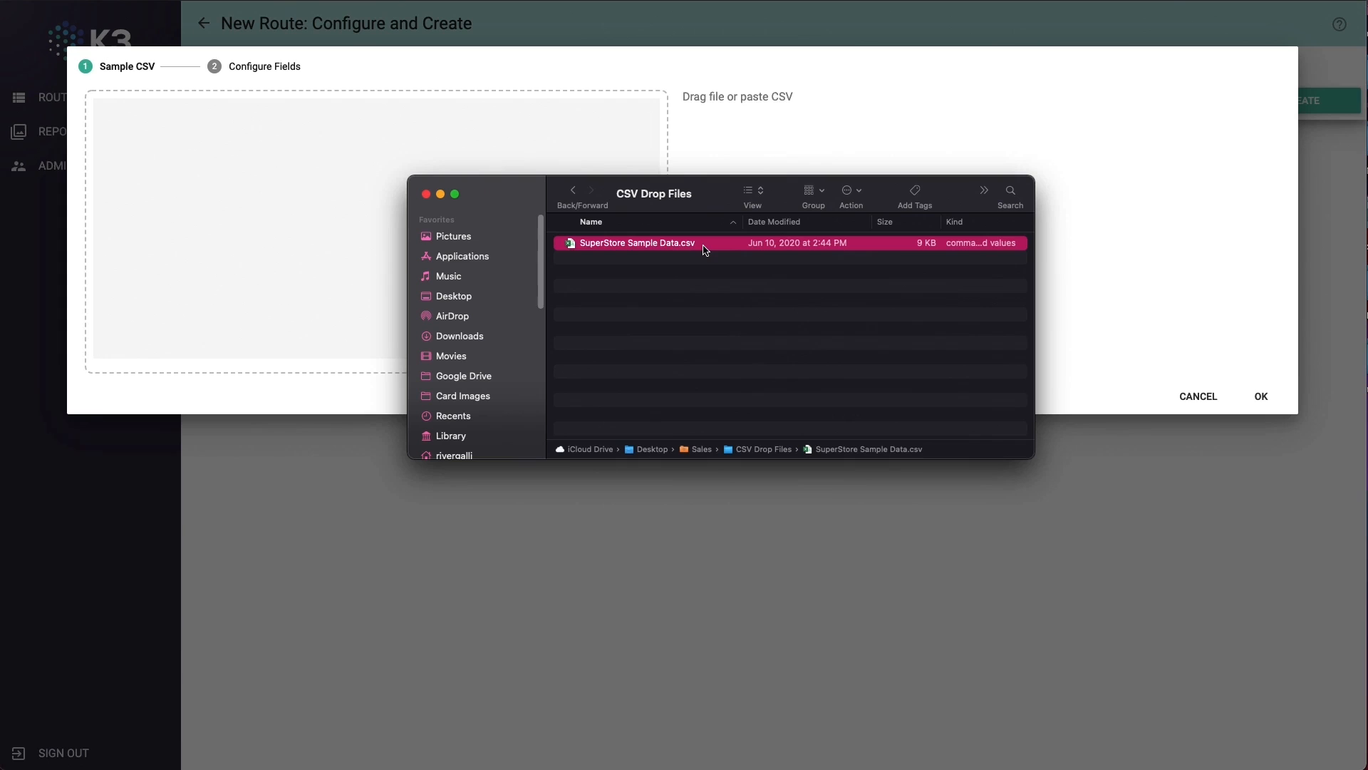
pyautogui.moveTo(704, 248); pyautogui.dragTo(359, 168)
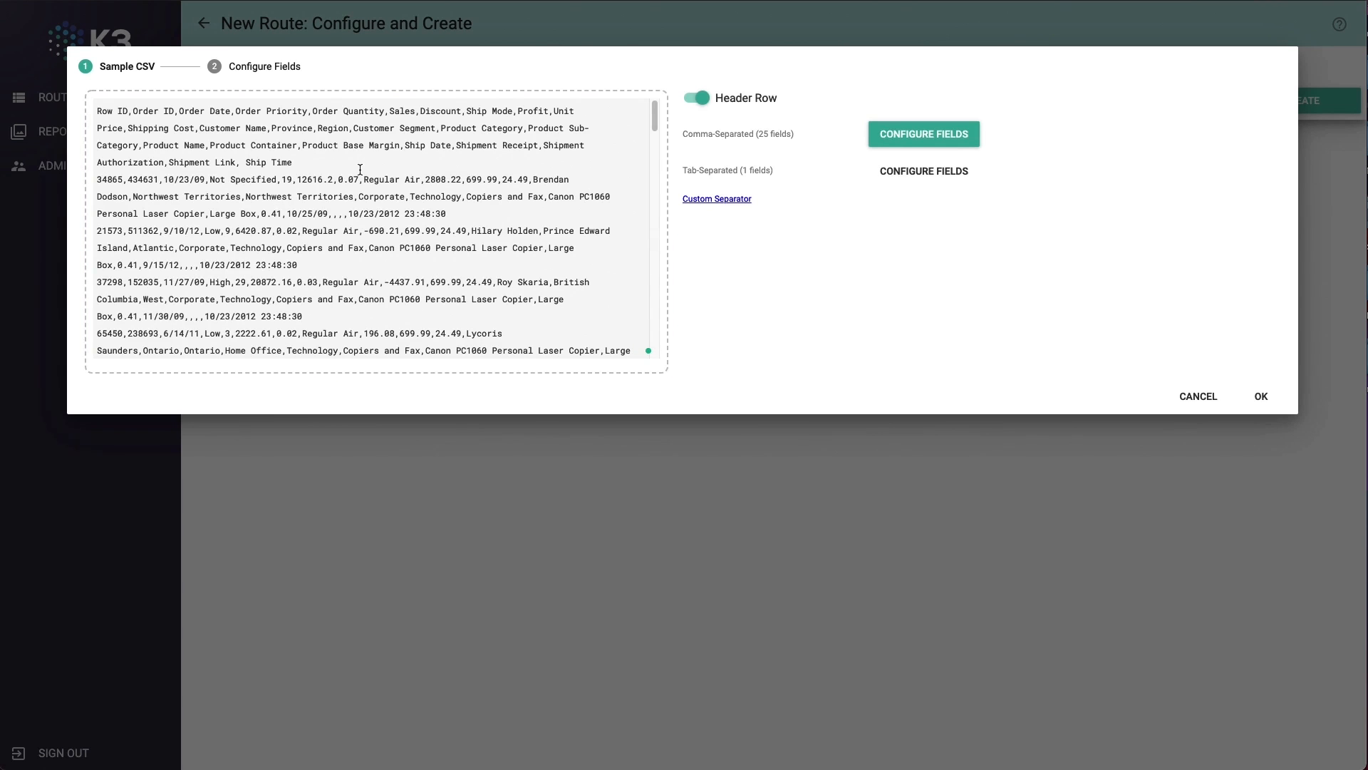
# - Look through the loaded sample rows and open the field configuration for the comma-separated layout
pyautogui.scroll(-1, 408, 156)
pyautogui.scroll(-5, 408, 155)
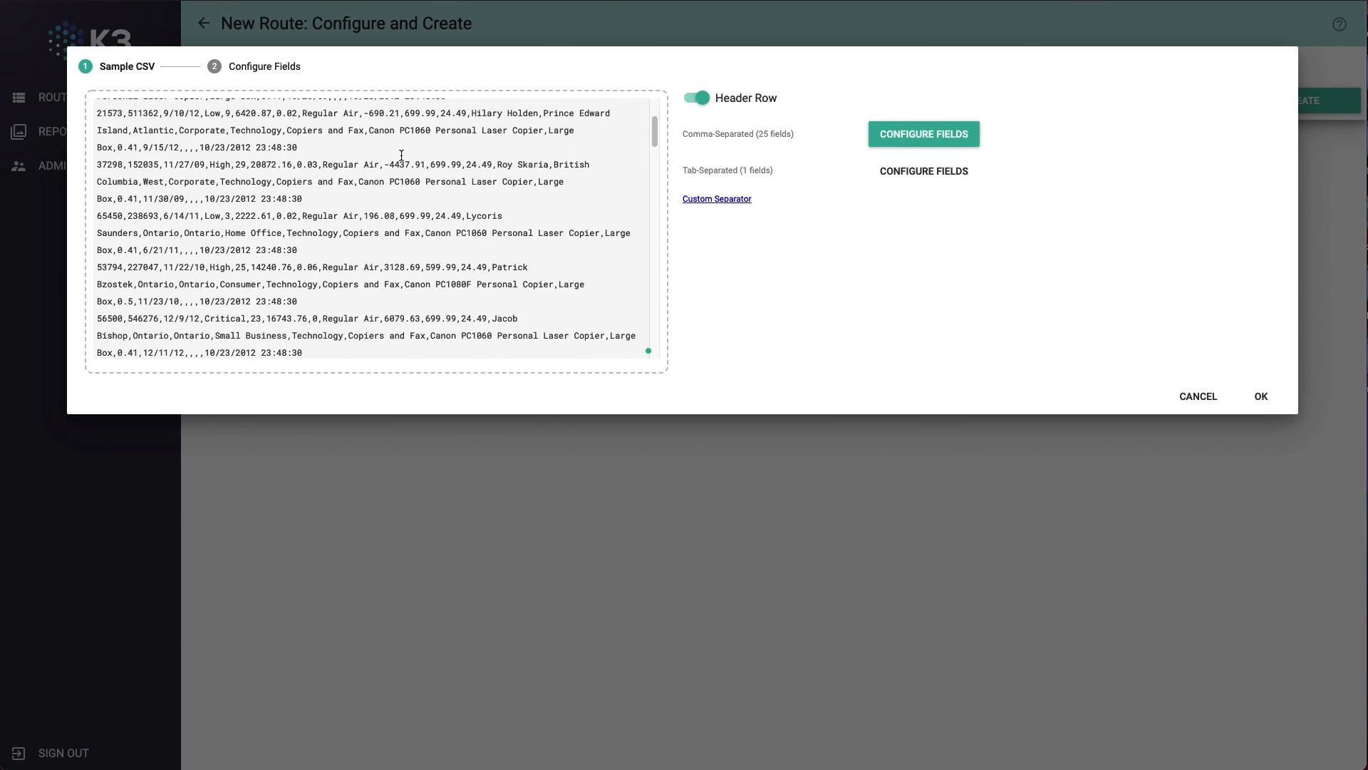
pyautogui.scroll(-5, 401, 156)
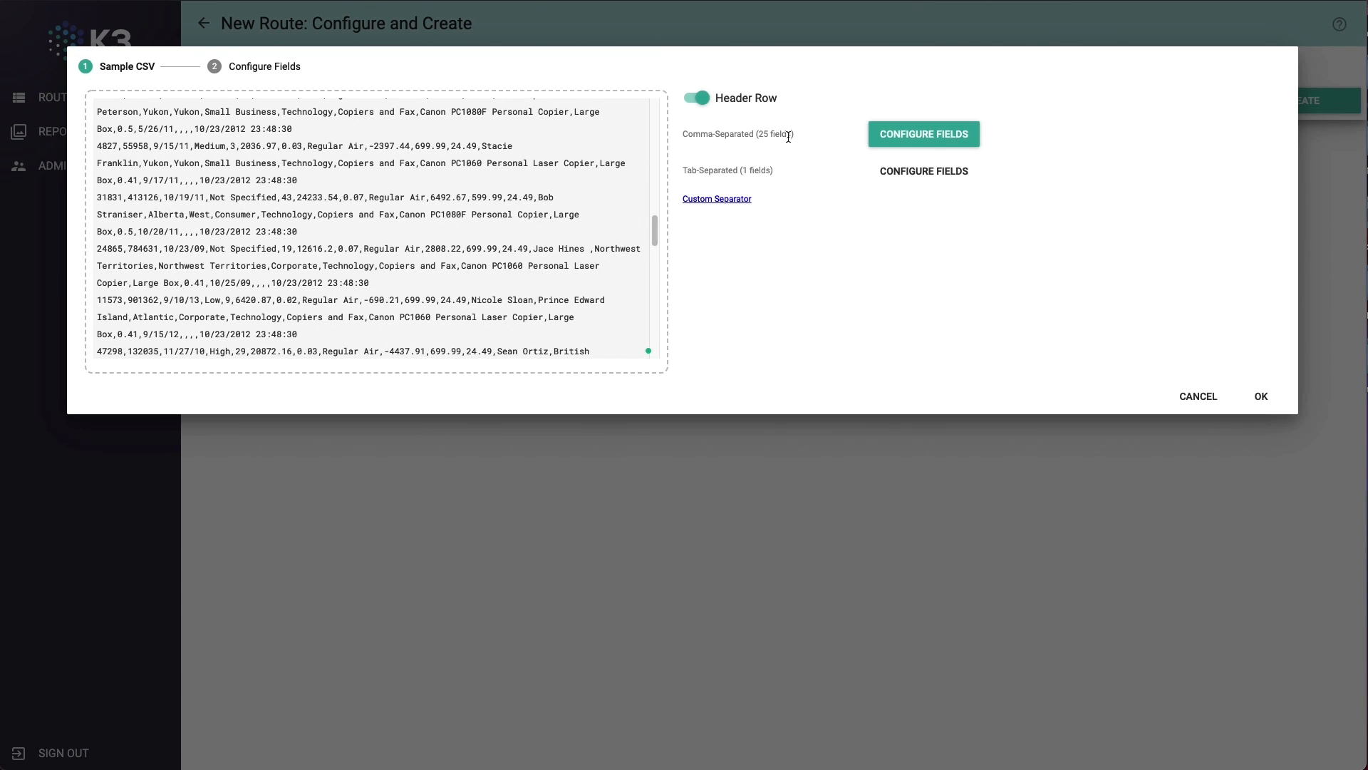
pyautogui.click(899, 135)
pyautogui.click(920, 141)
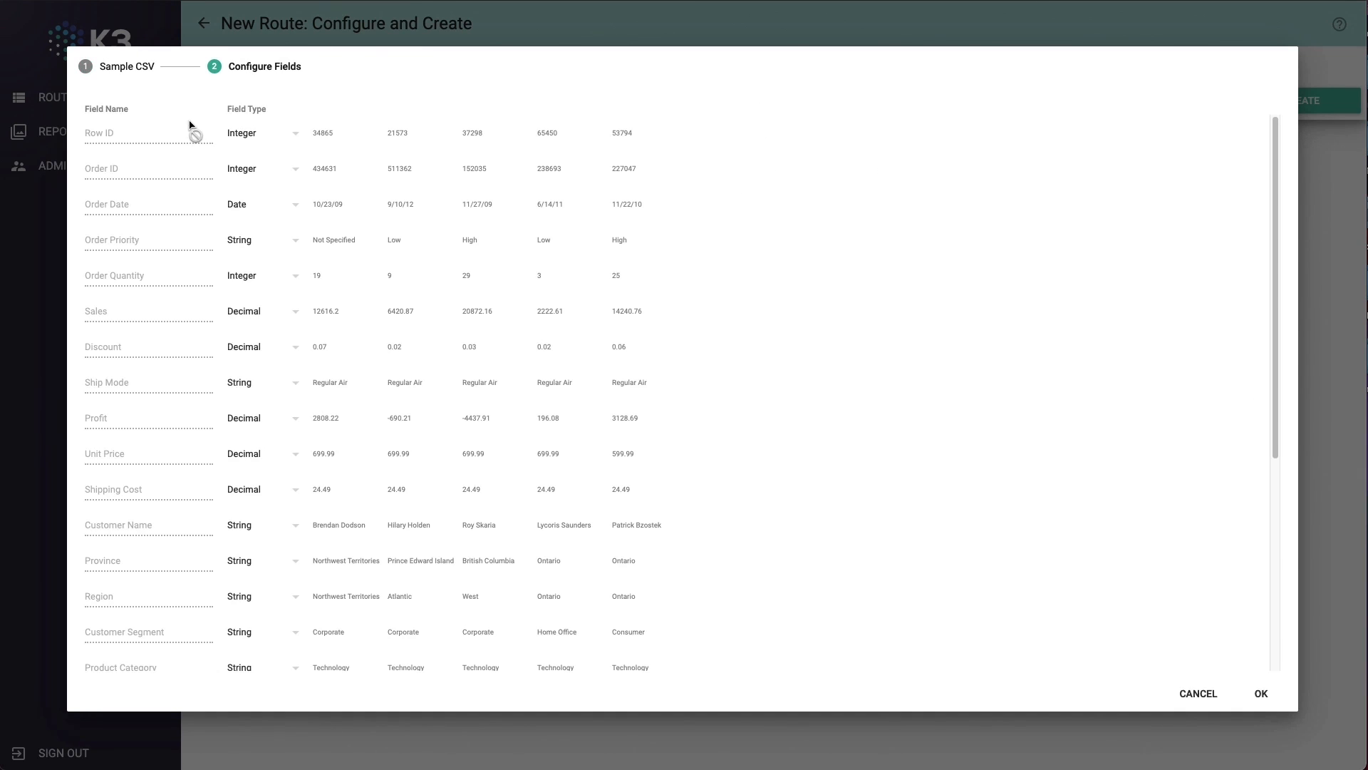
# - Review the detected CSV field names and types, and accept the field configuration
pyautogui.scroll(-1, 183, 163)
pyautogui.scroll(-2, 183, 171)
pyautogui.scroll(-5, 177, 339)
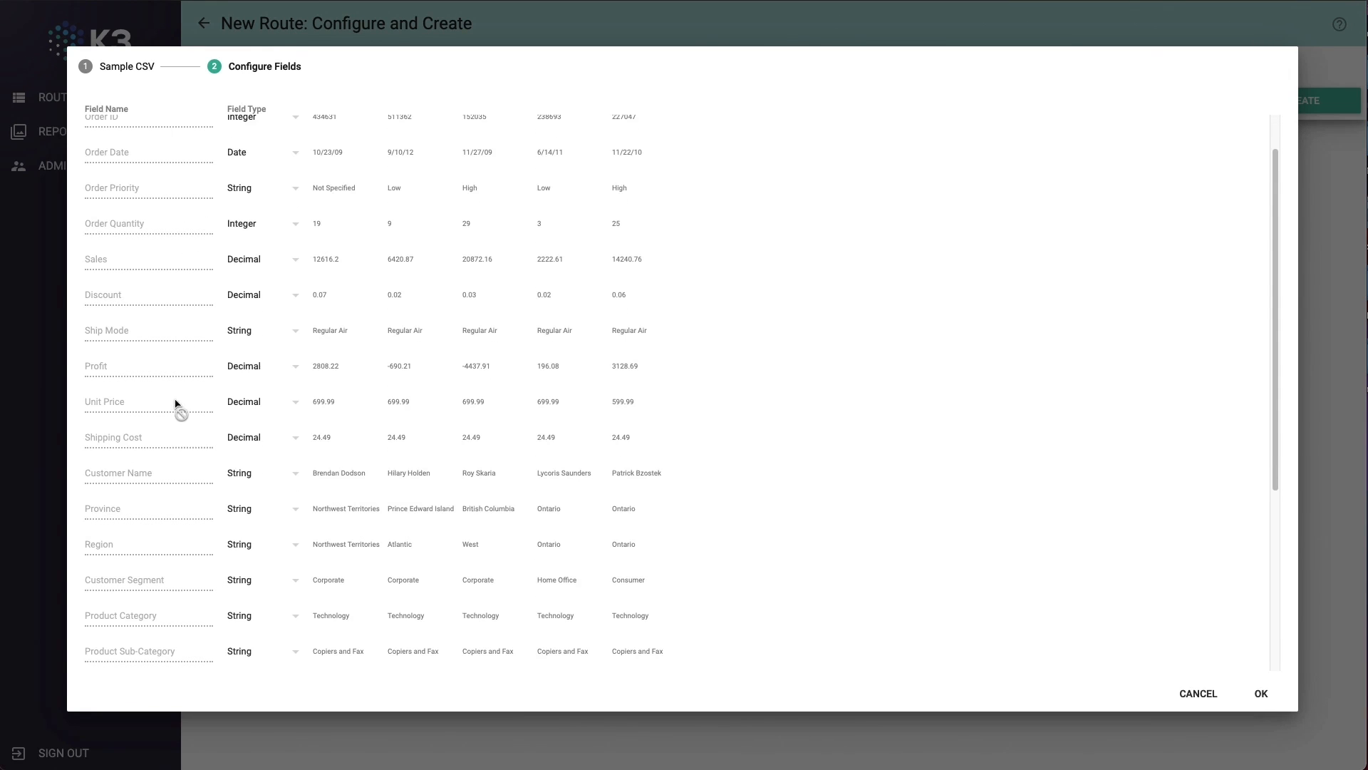
pyautogui.scroll(-10, 183, 463)
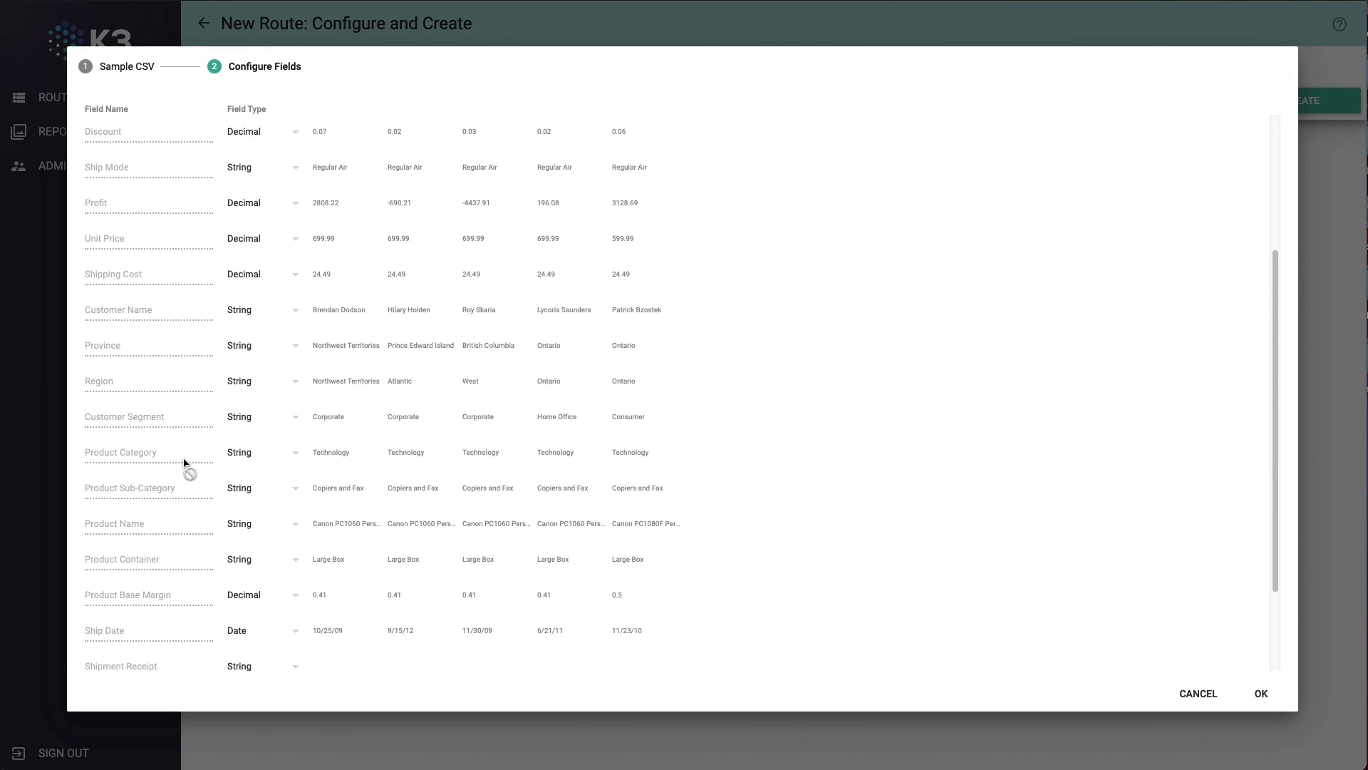
pyautogui.scroll(20, 196, 460)
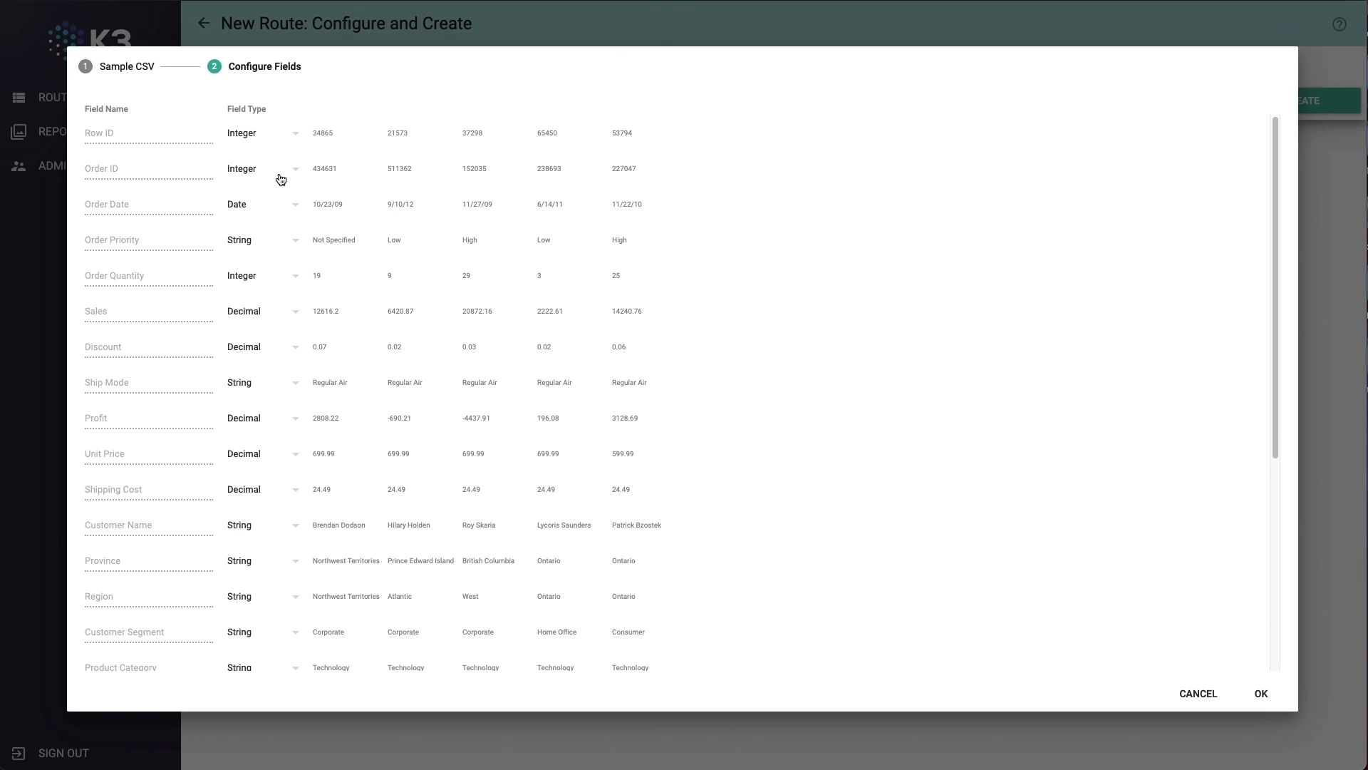
pyautogui.click(1262, 695)
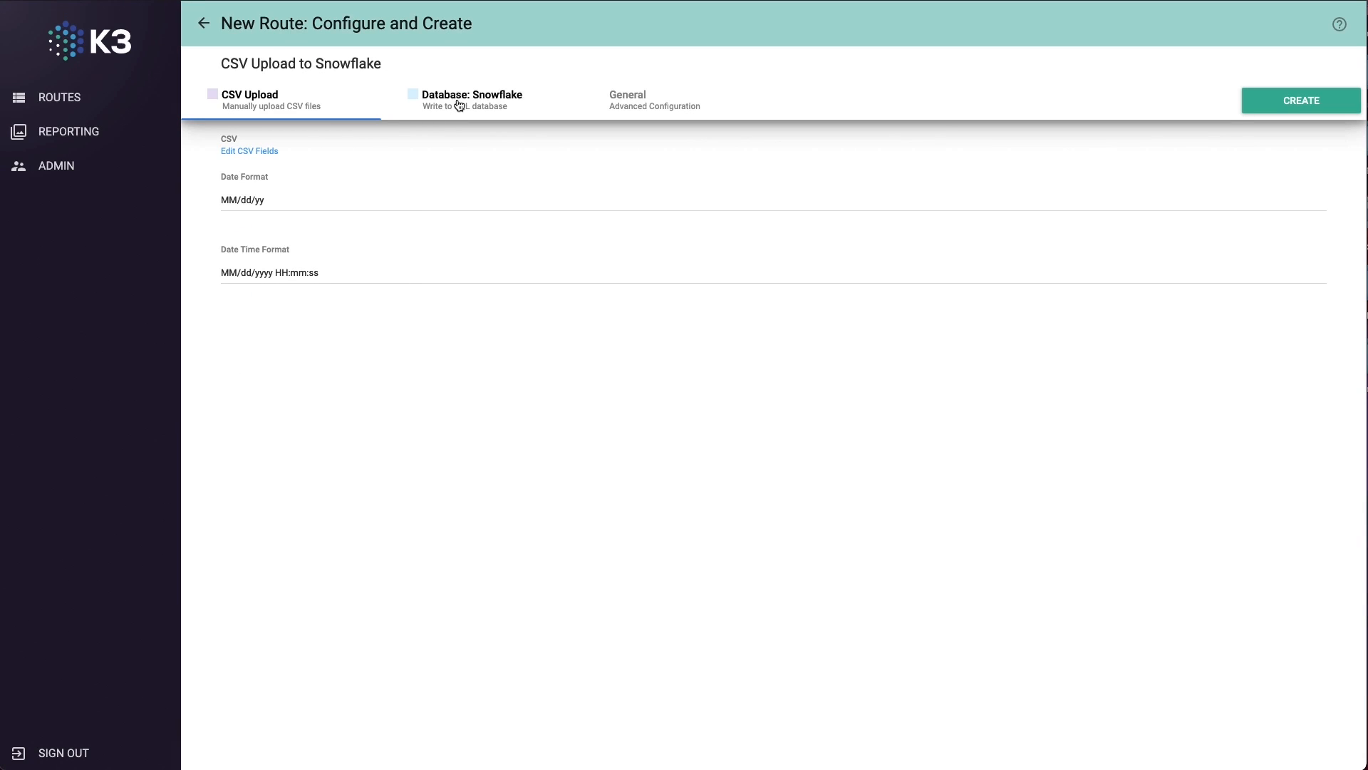
# - Open the Snowflake target's database credentials and replace the Subname with the account's connection address for the DEMO_DB database
pyautogui.click(484, 103)
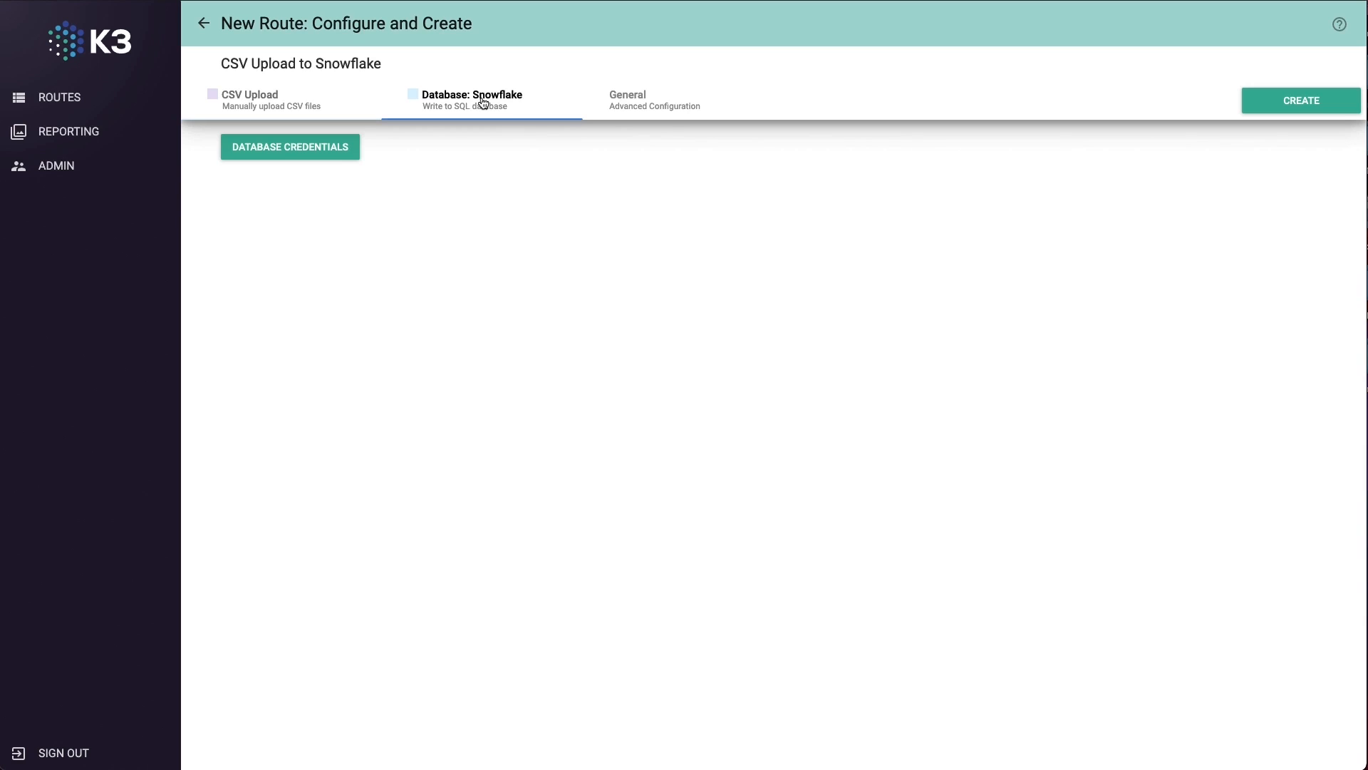
pyautogui.click(301, 154)
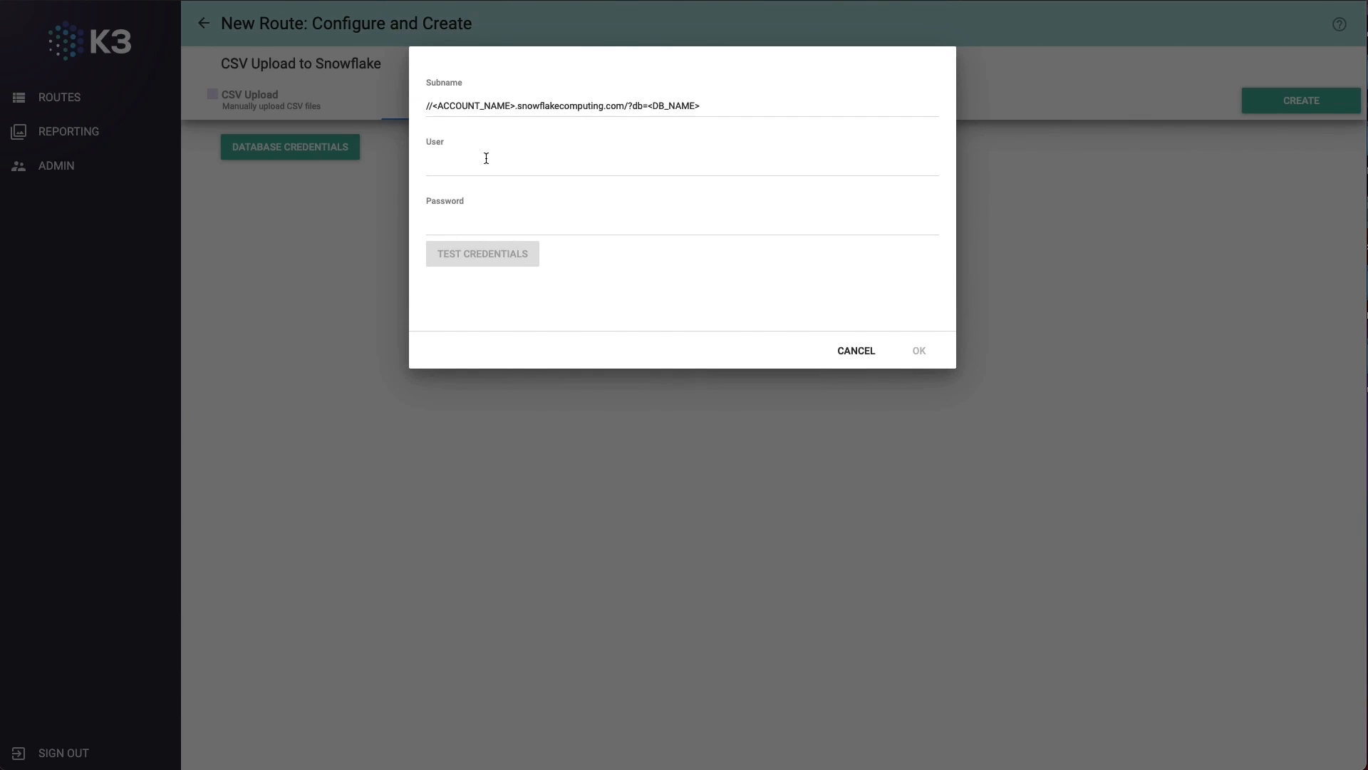
pyautogui.click(715, 107)
pyautogui.click(511, 104)
pyautogui.tripleClick(498, 105)
pyautogui.hotkey('ctrl', 'v')
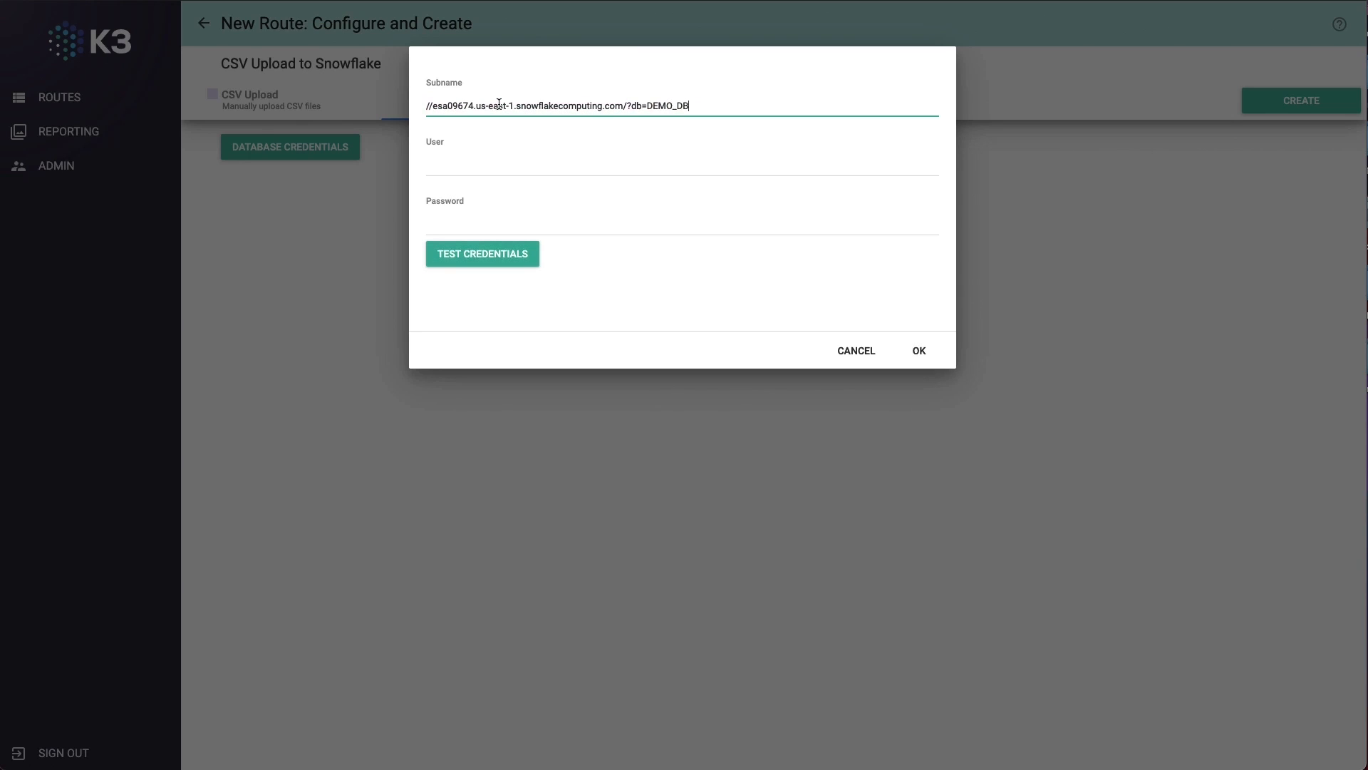
# - Enter the database user name and password, then test the credentials and save the connection
pyautogui.click(692, 158)
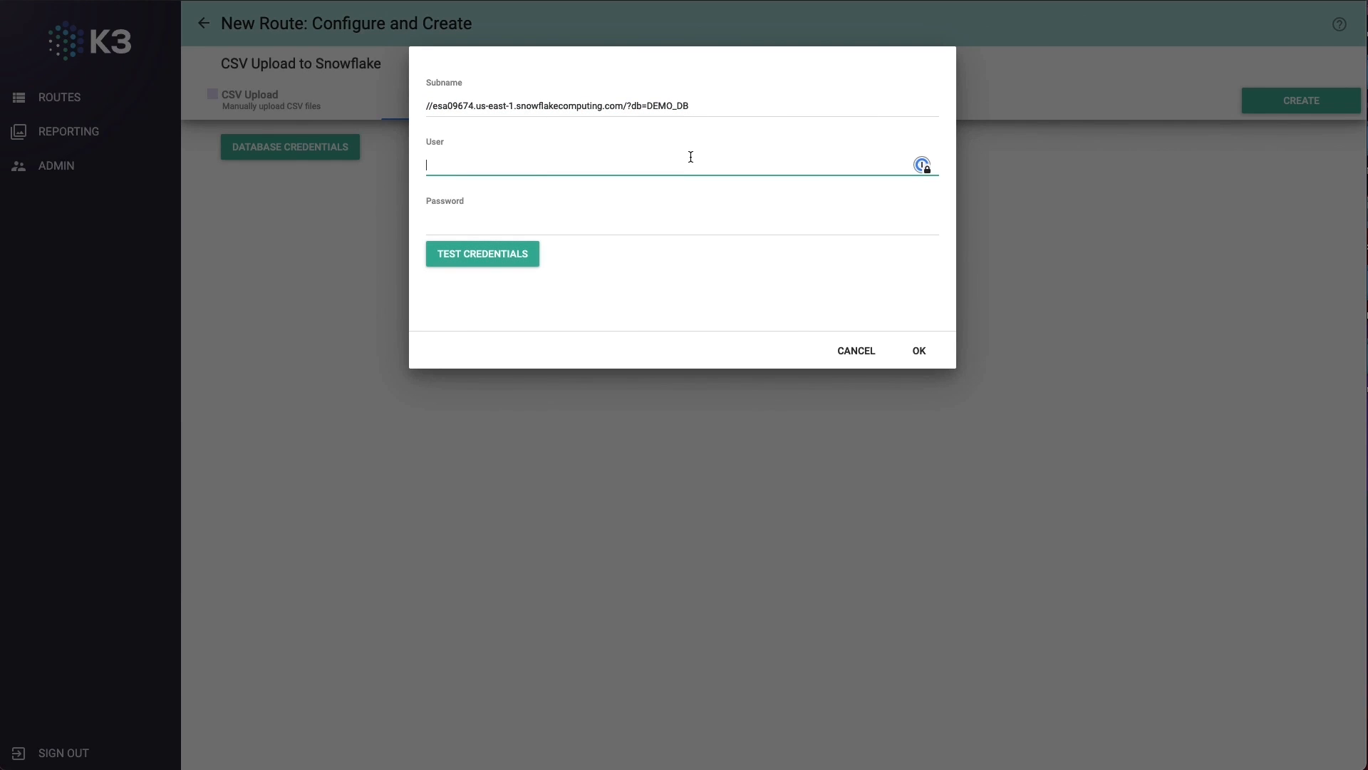
pyautogui.write('BO')
pyautogui.press('BackSpace')
pyautogui.write('PK')
pyautogui.press('Tab')
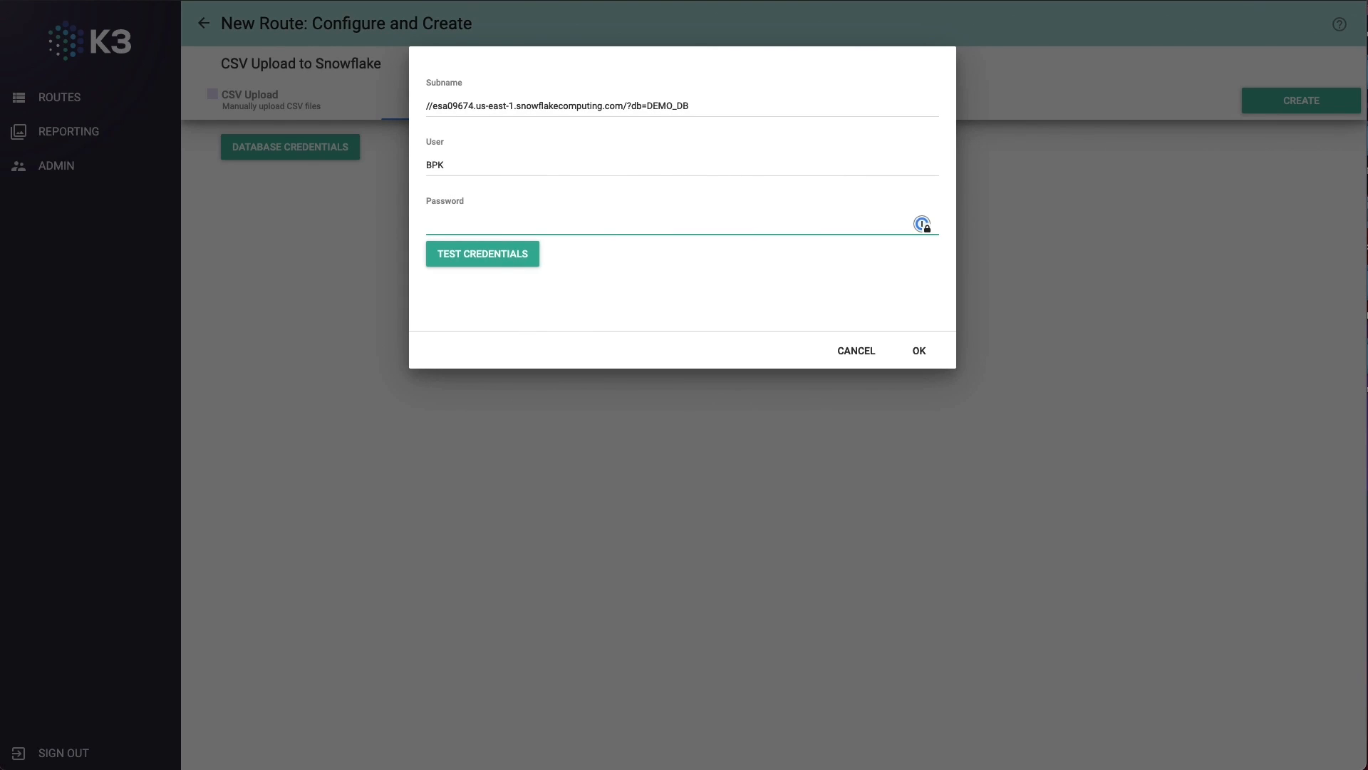
pyautogui.write('********')
pyautogui.click(847, 243)
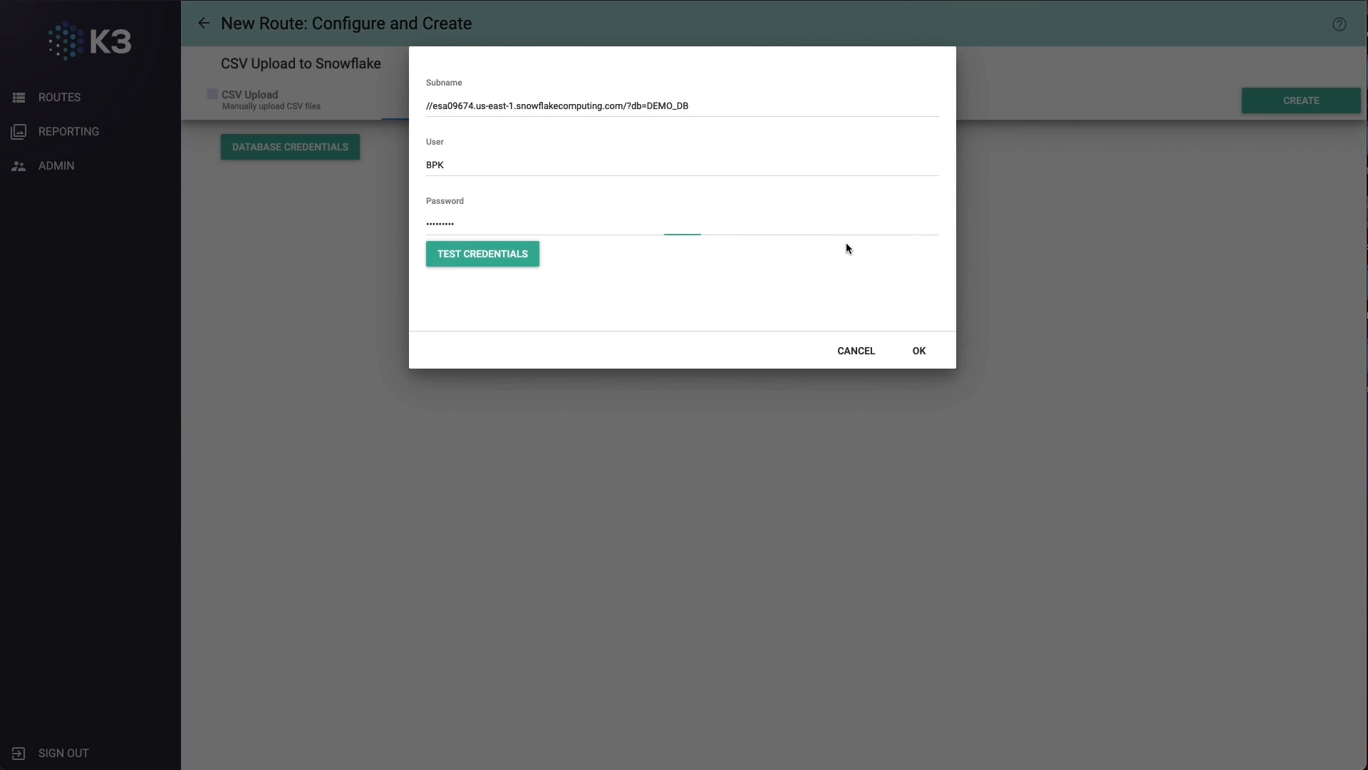
pyautogui.click(501, 257)
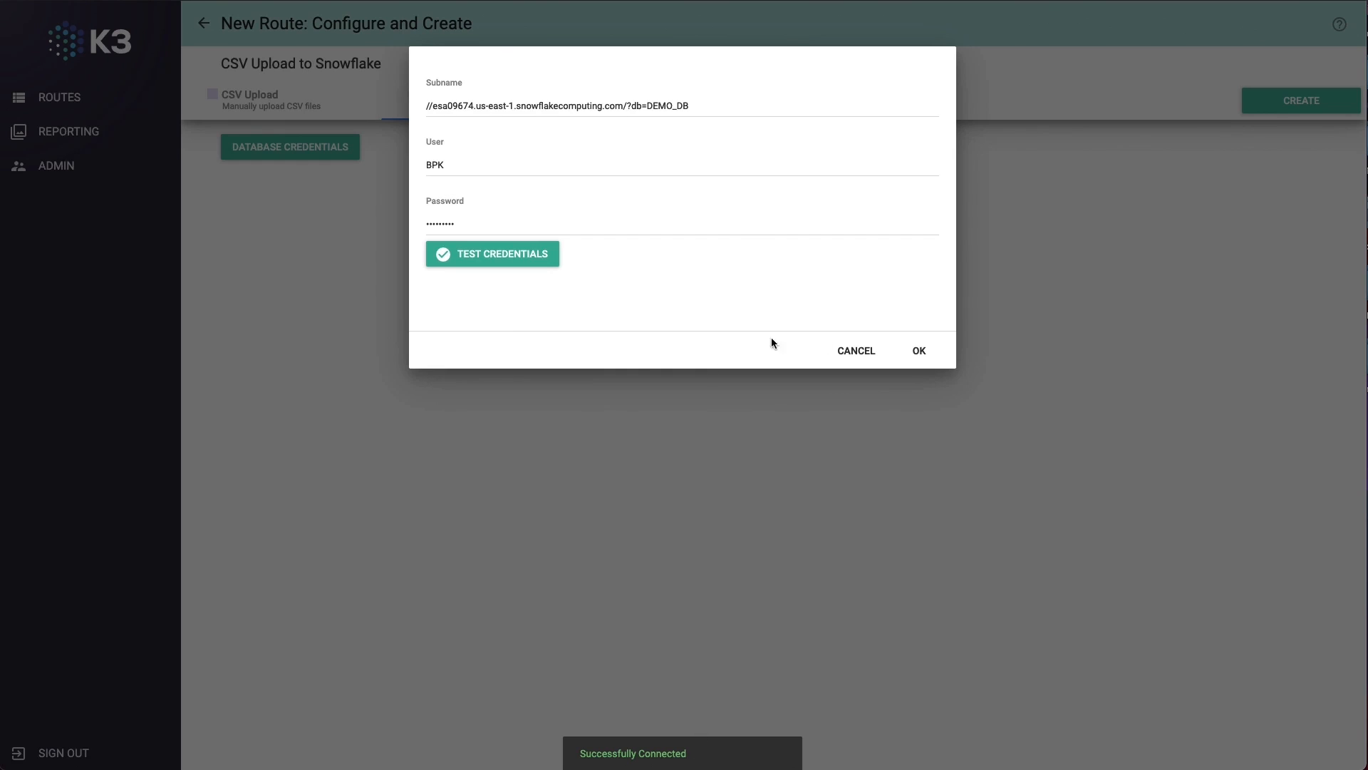
pyautogui.click(919, 350)
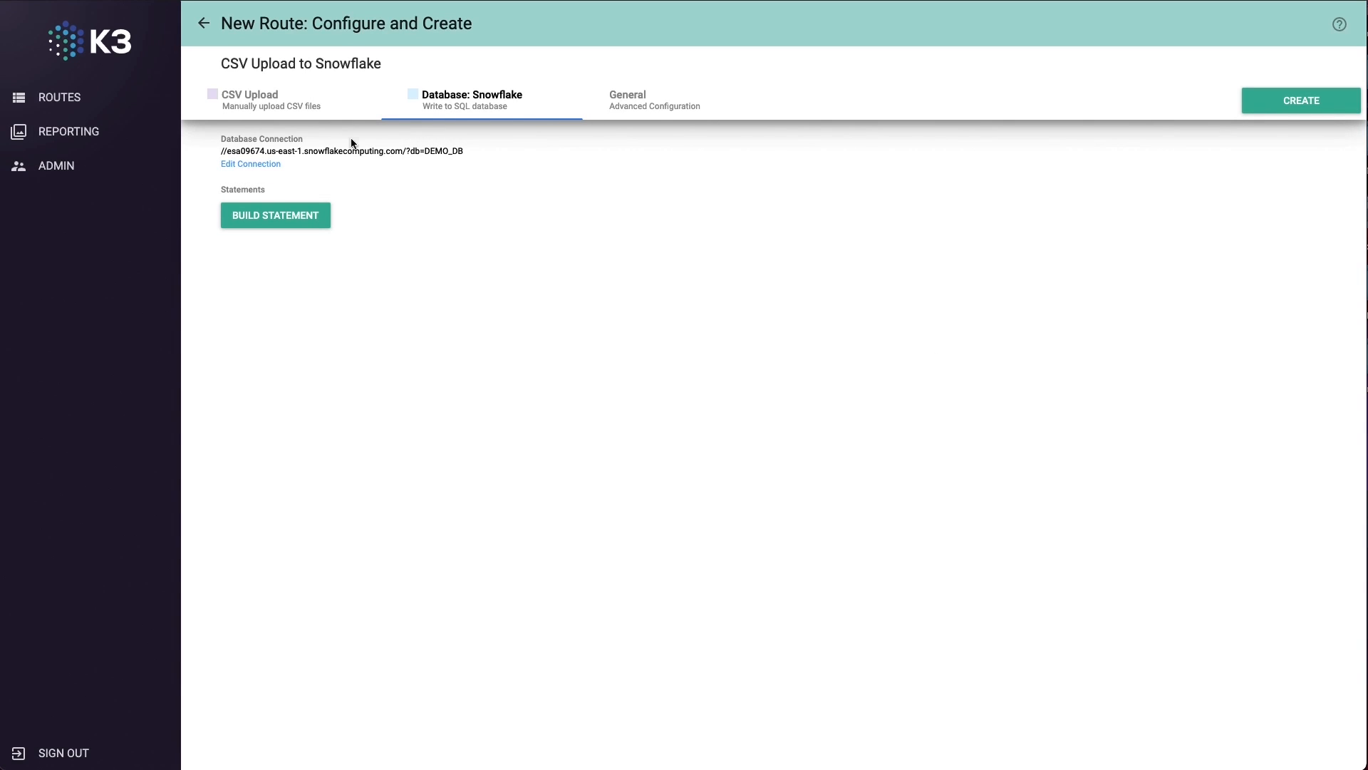
# - Build the target's insert statement on the PUBLIC.SUPERSTORE table with all columns from rowid to discountedprice selected
pyautogui.moveTo(304, 216)
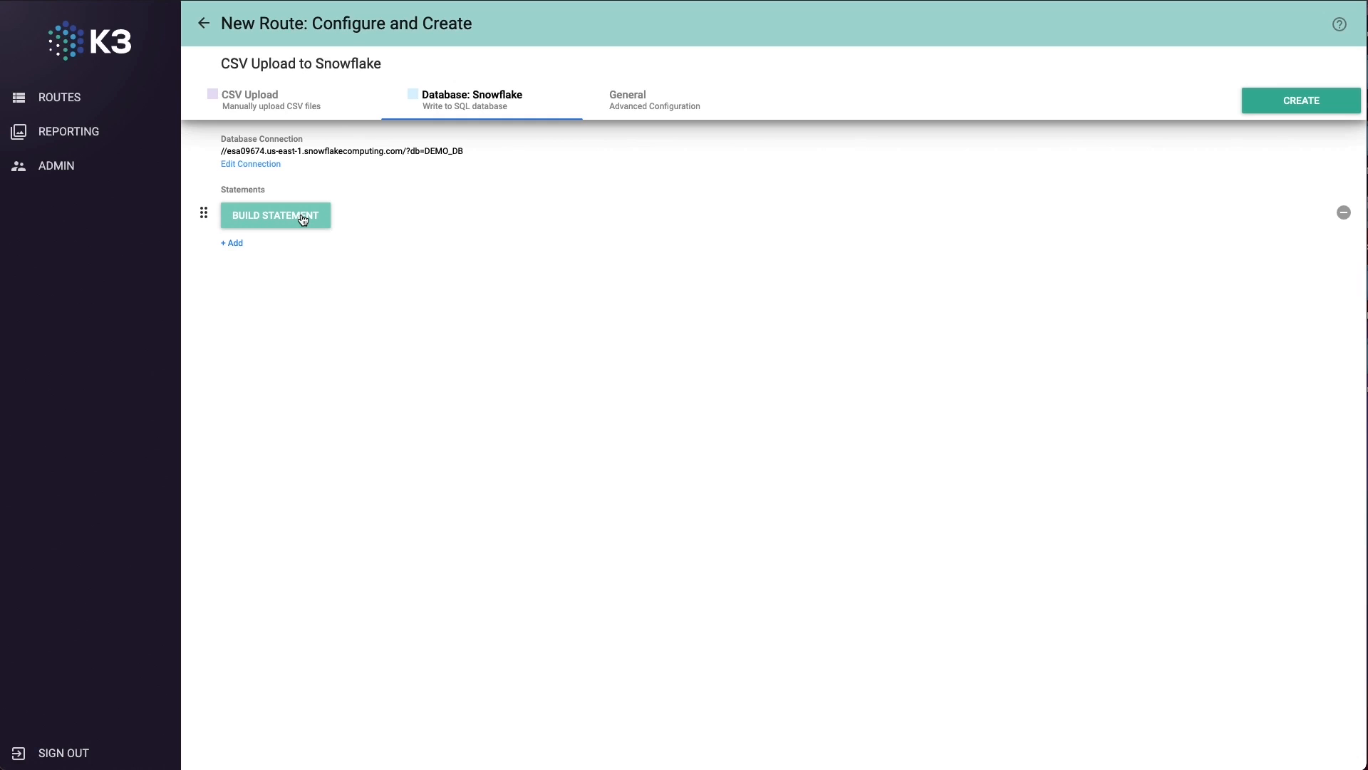
pyautogui.click(303, 217)
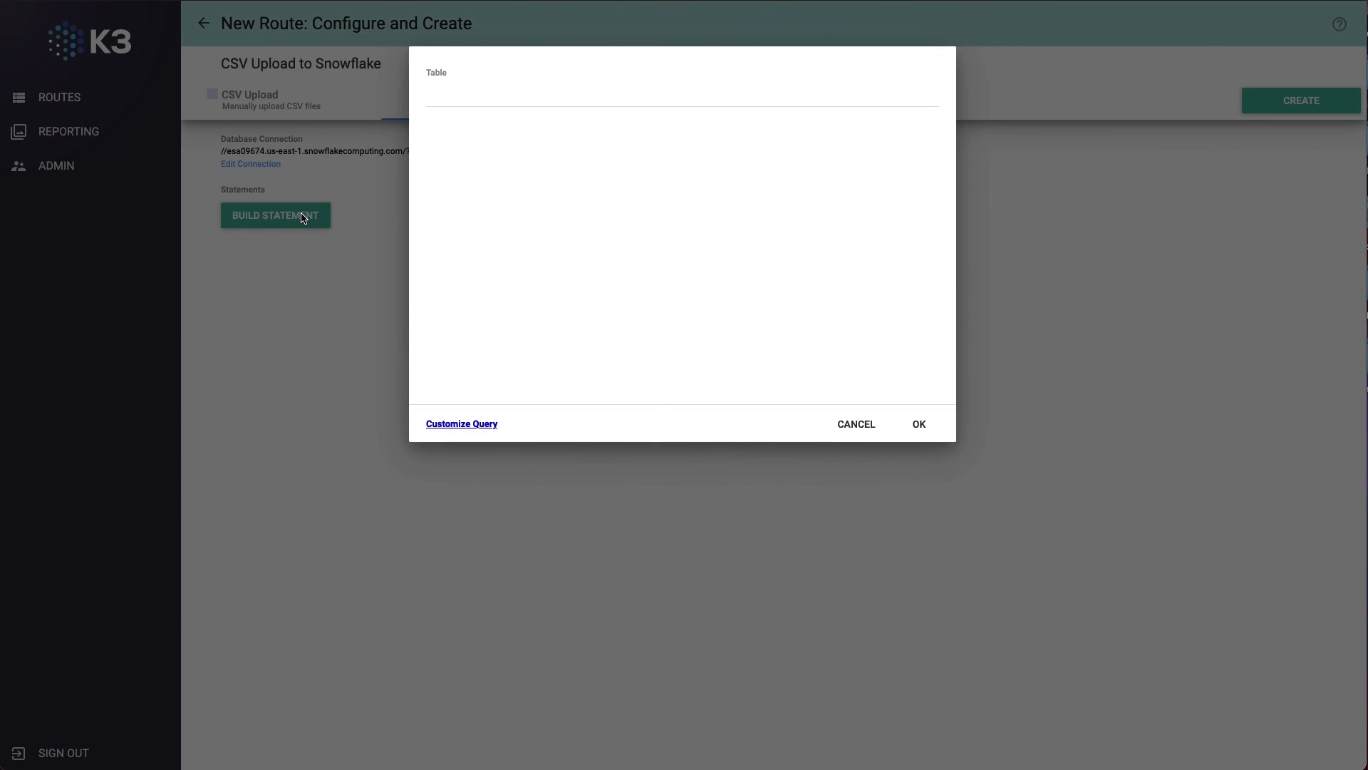
pyautogui.click(476, 100)
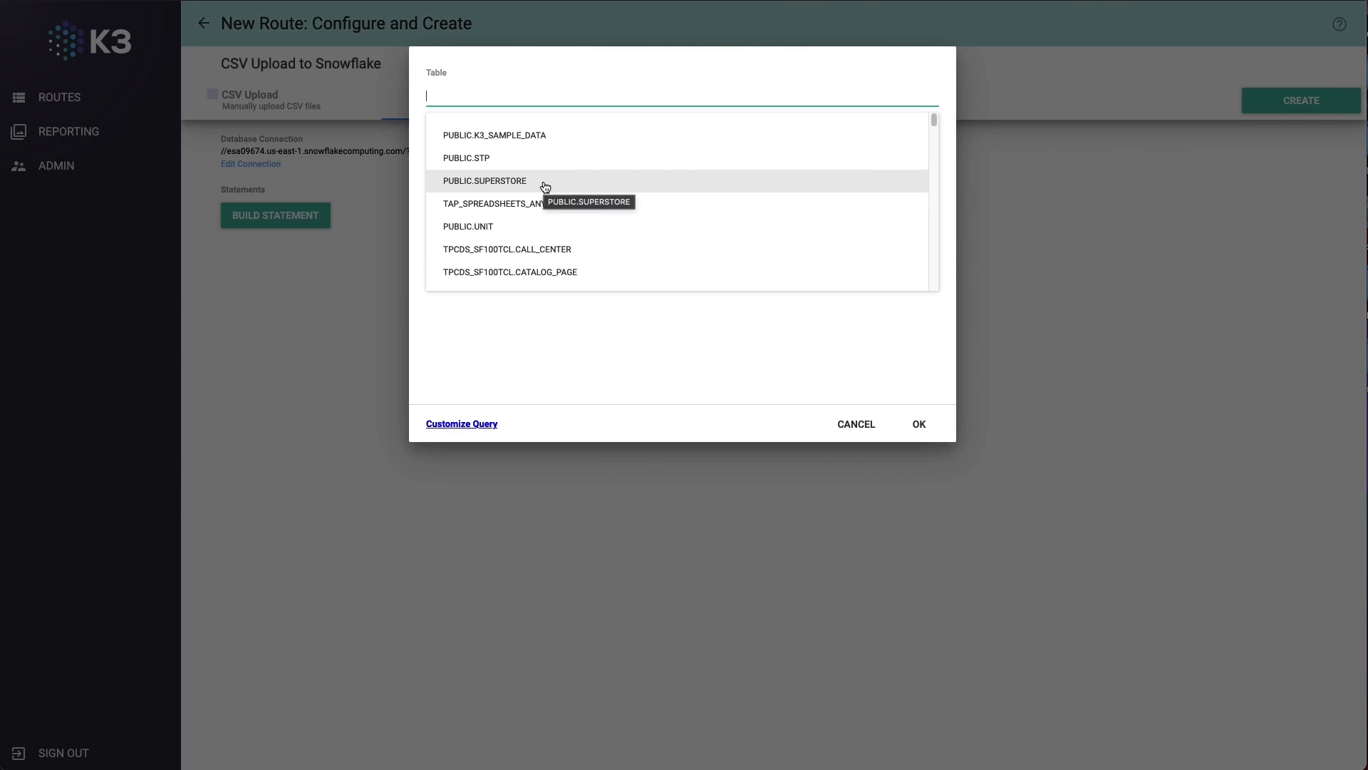
pyautogui.click(515, 186)
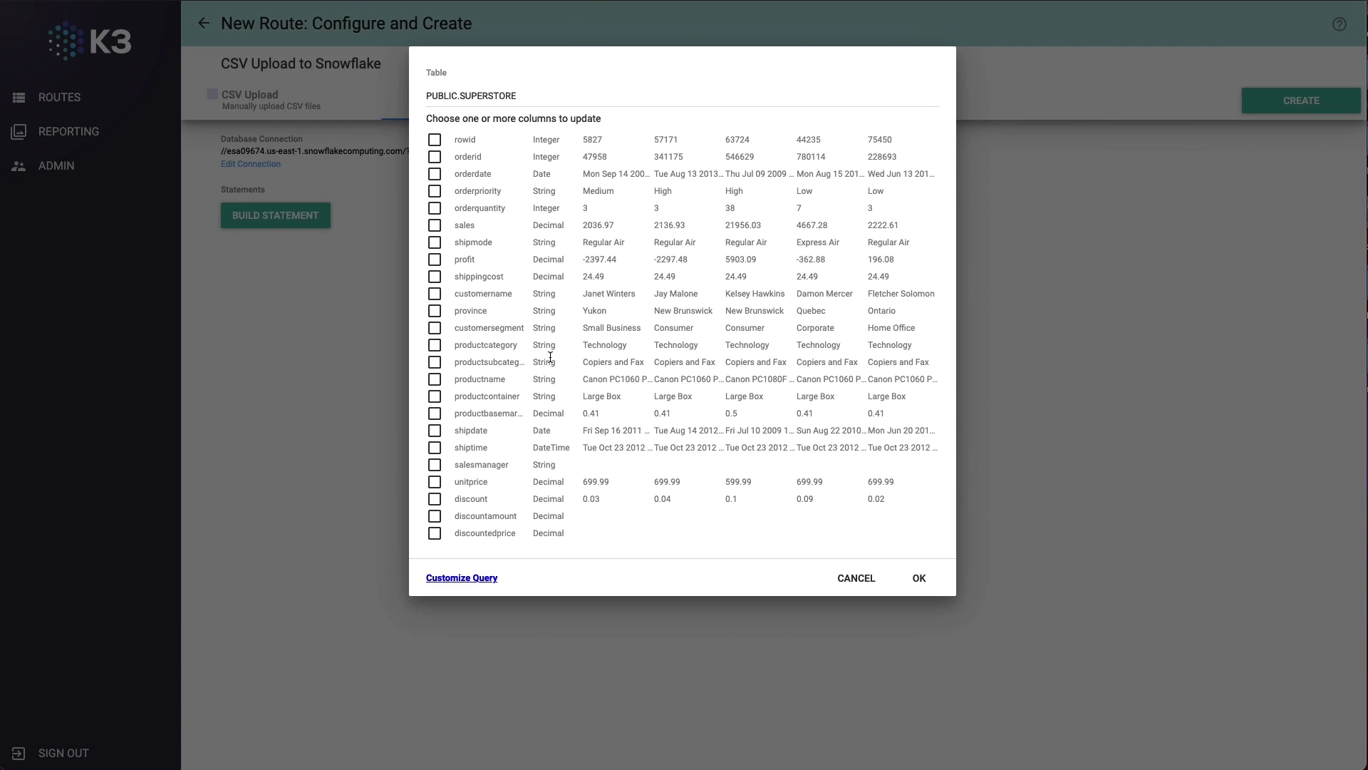
pyautogui.click(437, 143)
pyautogui.keyDown('shift'); pyautogui.click(435, 534); pyautogui.keyUp('shift')
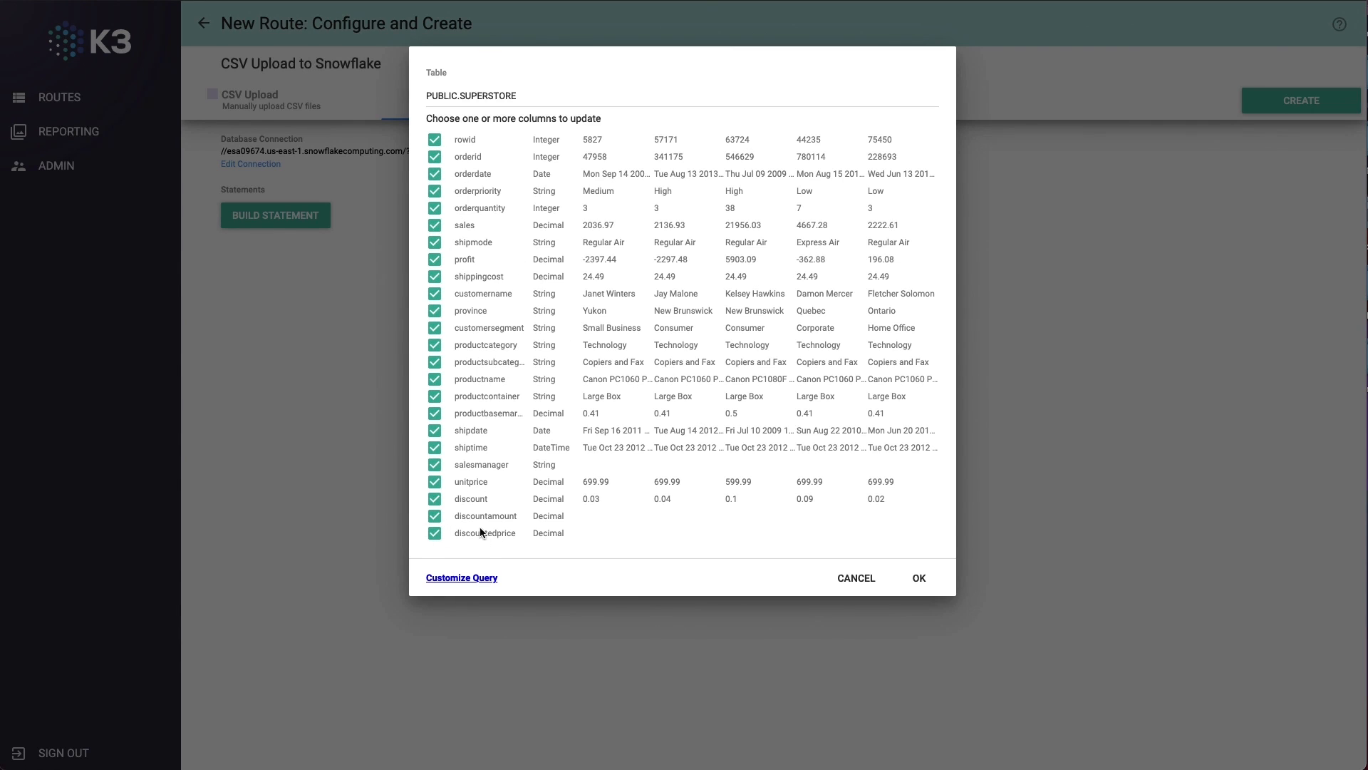
pyautogui.click(918, 578)
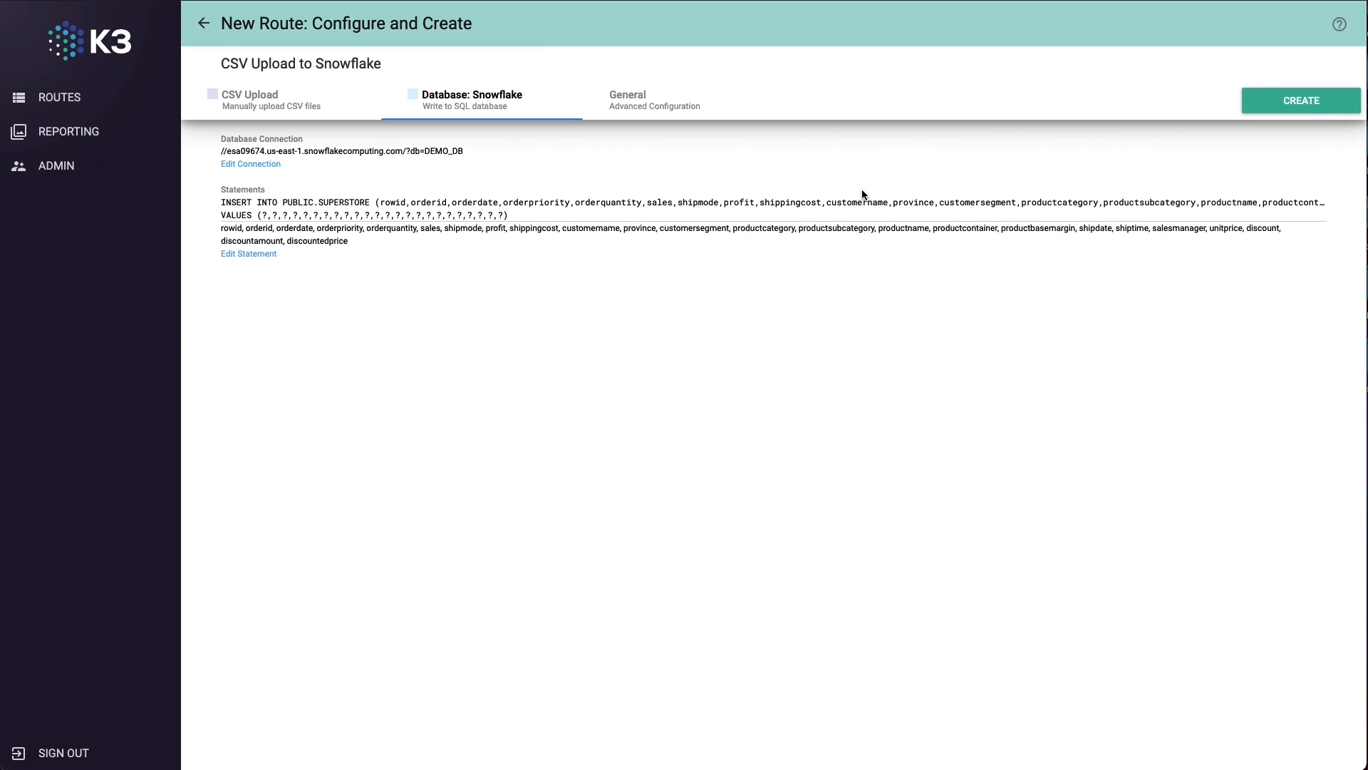
# - Create the route, then review the proposed source fields and save all of them
pyautogui.click(1301, 100)
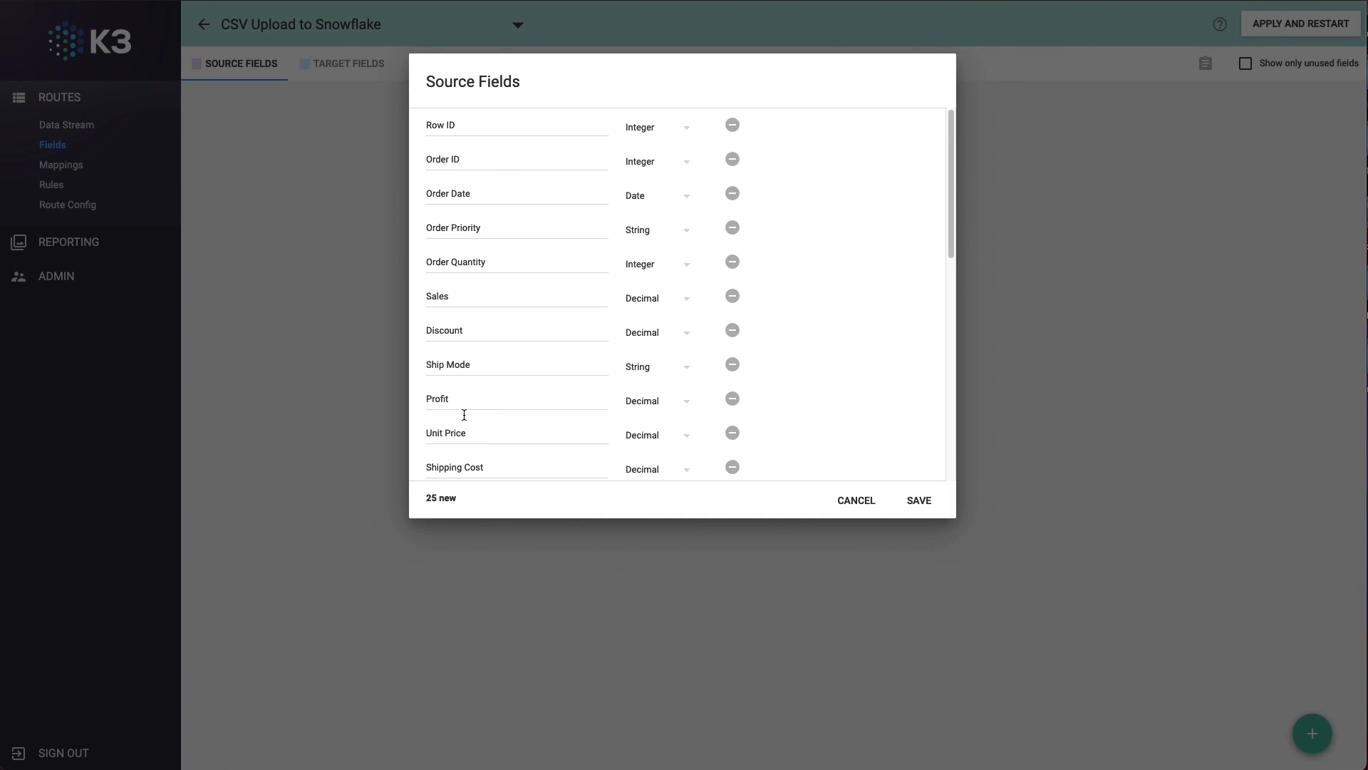
pyautogui.scroll(-5, 498, 413)
pyautogui.scroll(-5, 498, 427)
pyautogui.scroll(10, 498, 426)
pyautogui.scroll(-2, 528, 379)
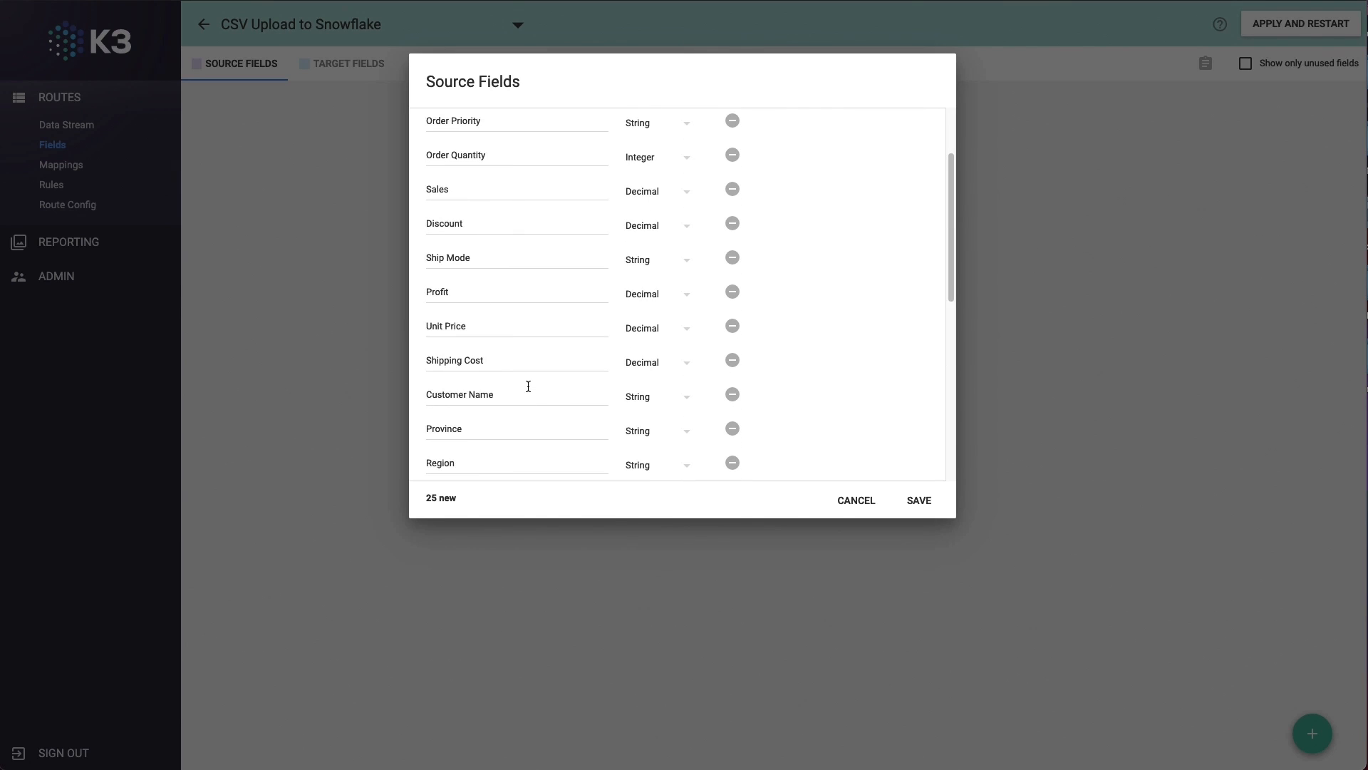
pyautogui.scroll(-5, 525, 389)
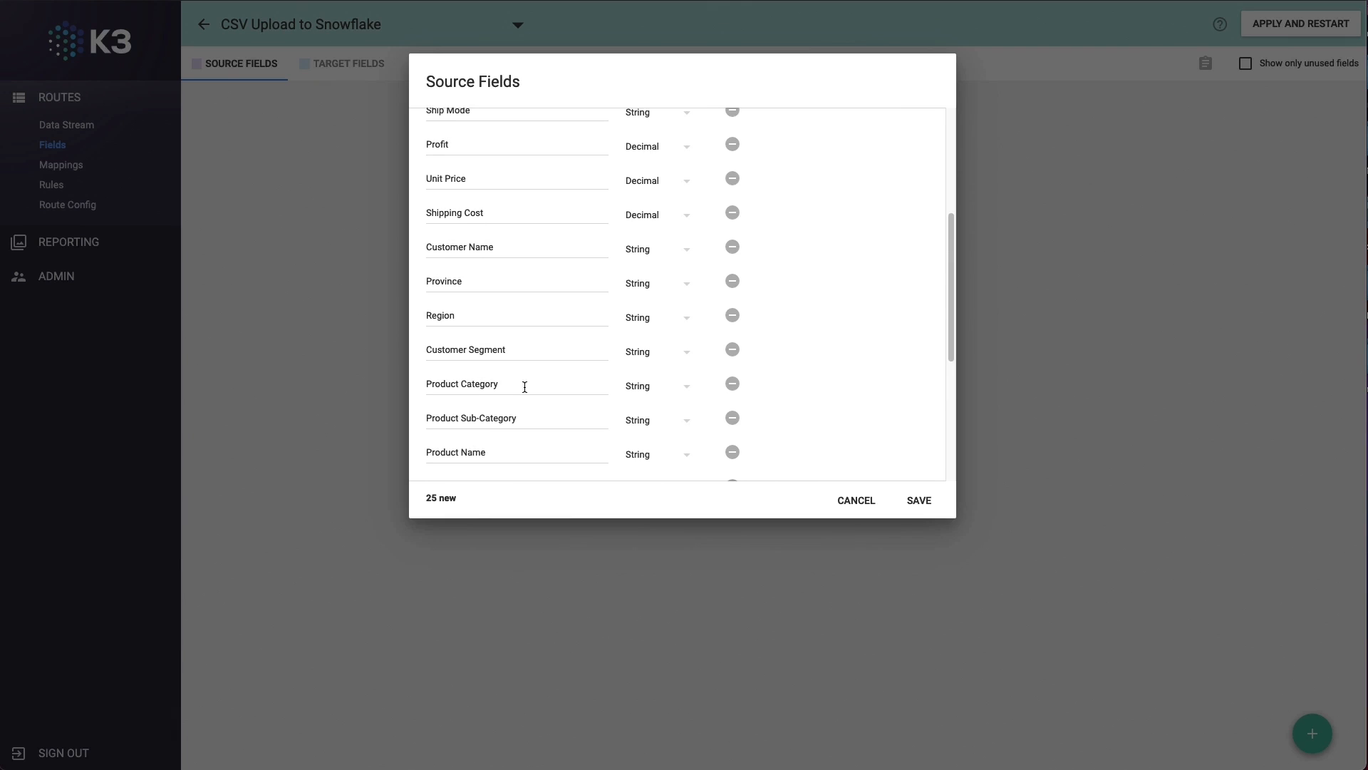
pyautogui.scroll(-1, 524, 387)
pyautogui.scroll(-3, 581, 458)
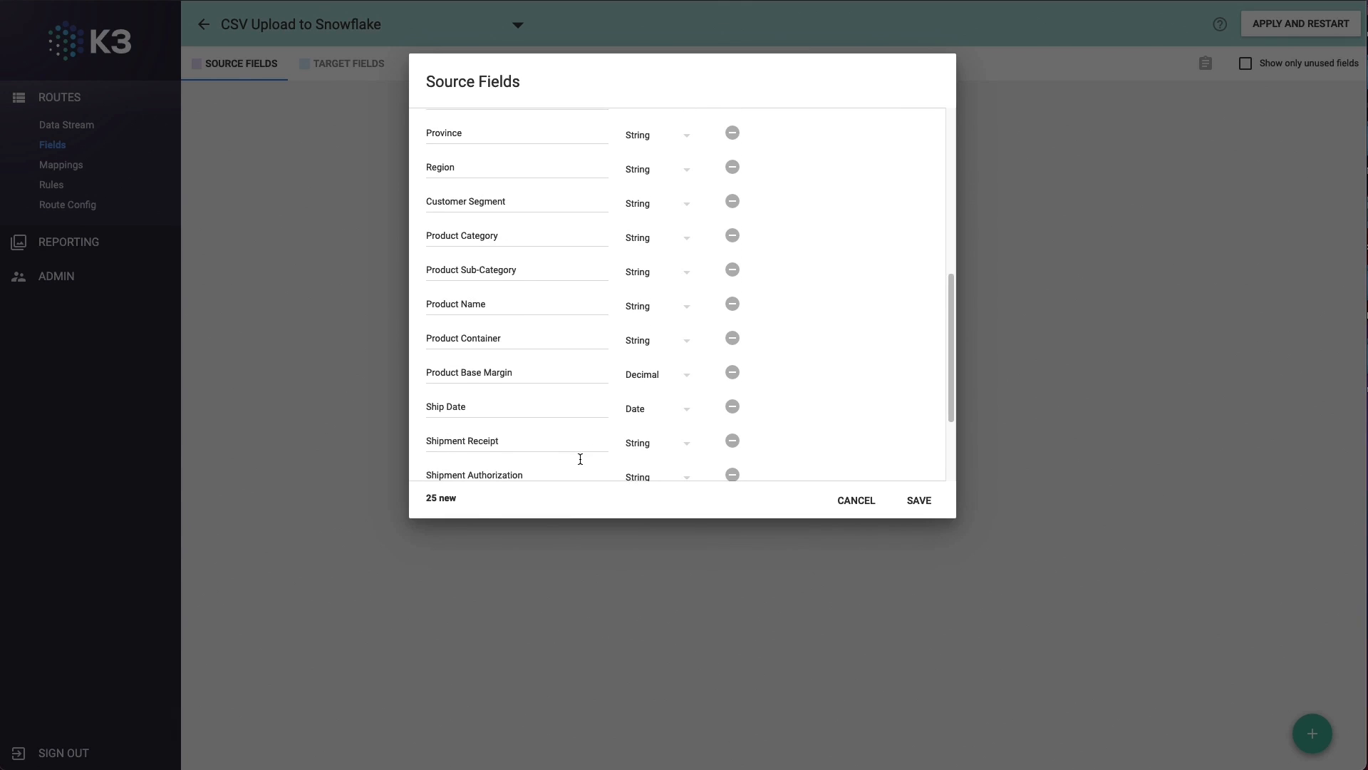
pyautogui.click(934, 501)
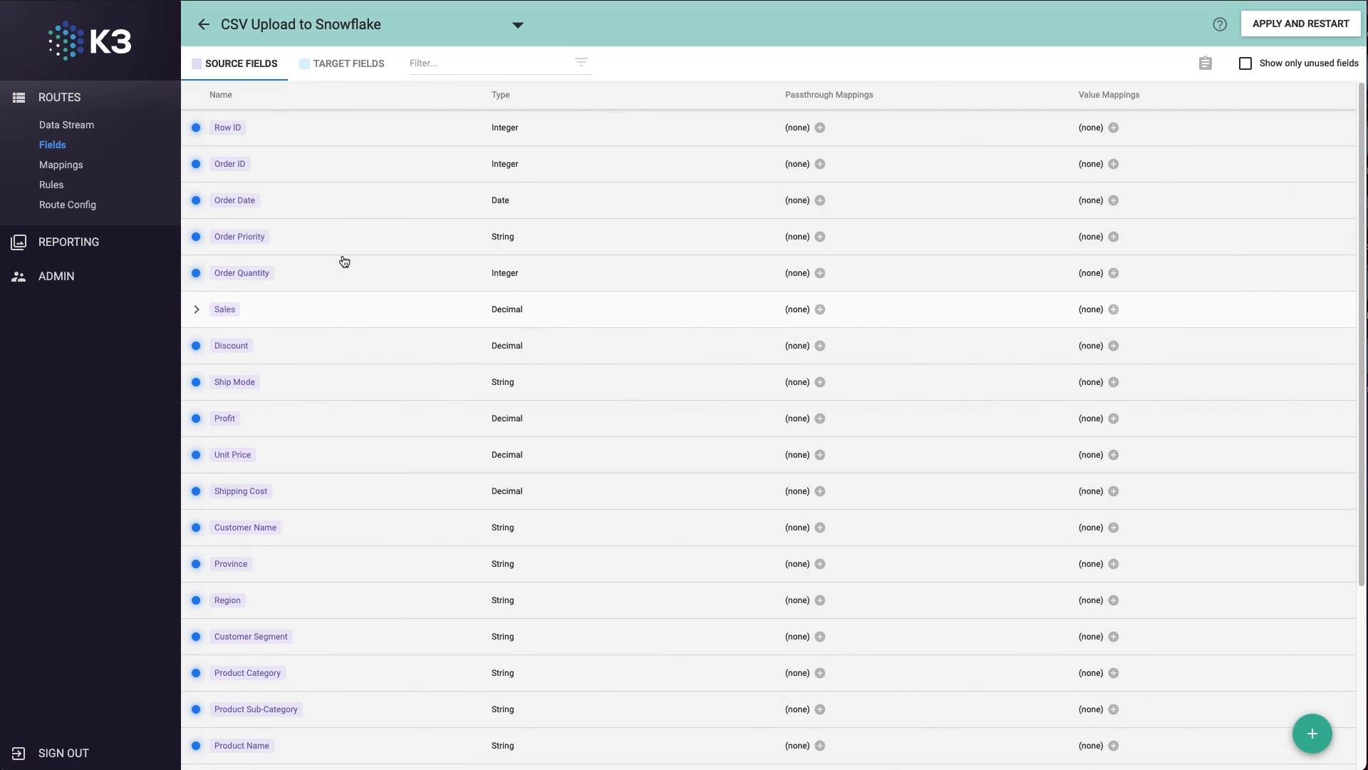
# - Add the route's target fields, reviewing the proposed list from rowid to discountedprice and saving all of them
pyautogui.click(339, 70)
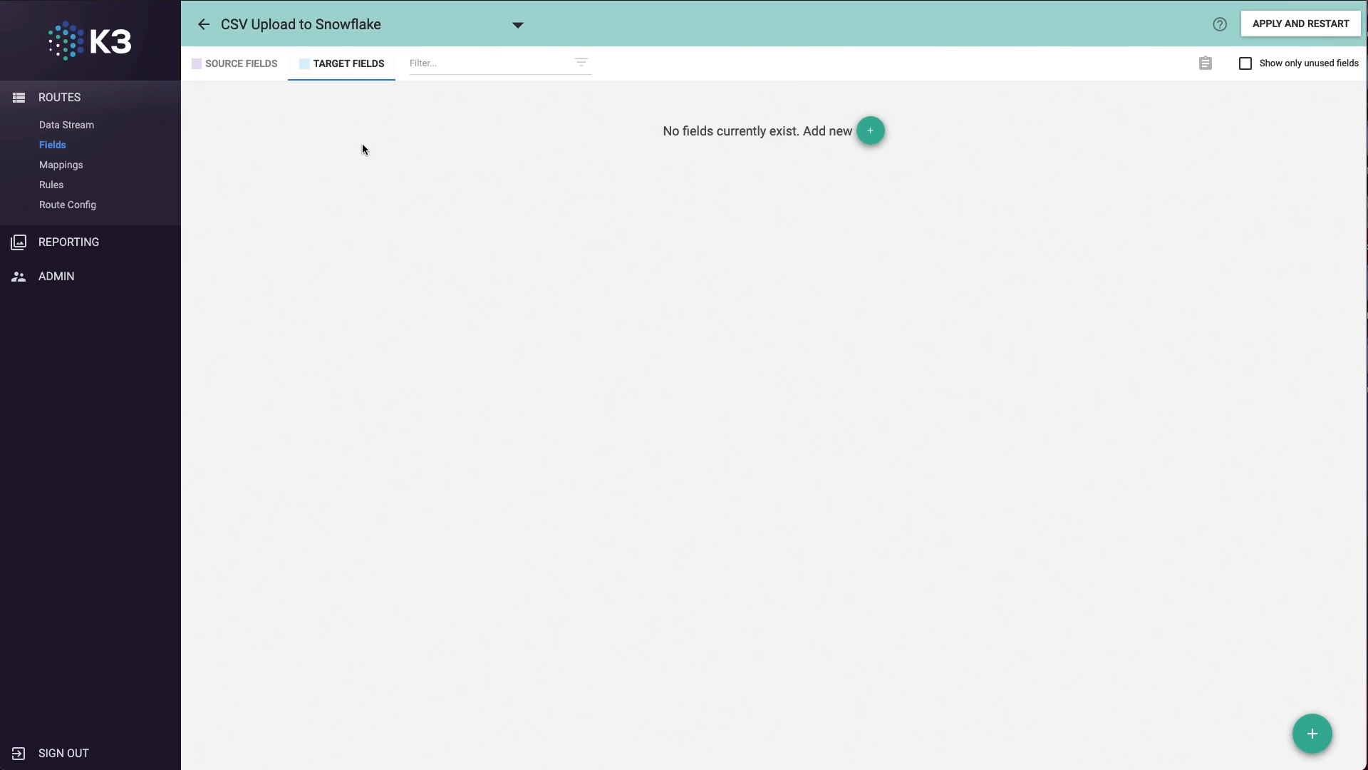
pyautogui.click(870, 130)
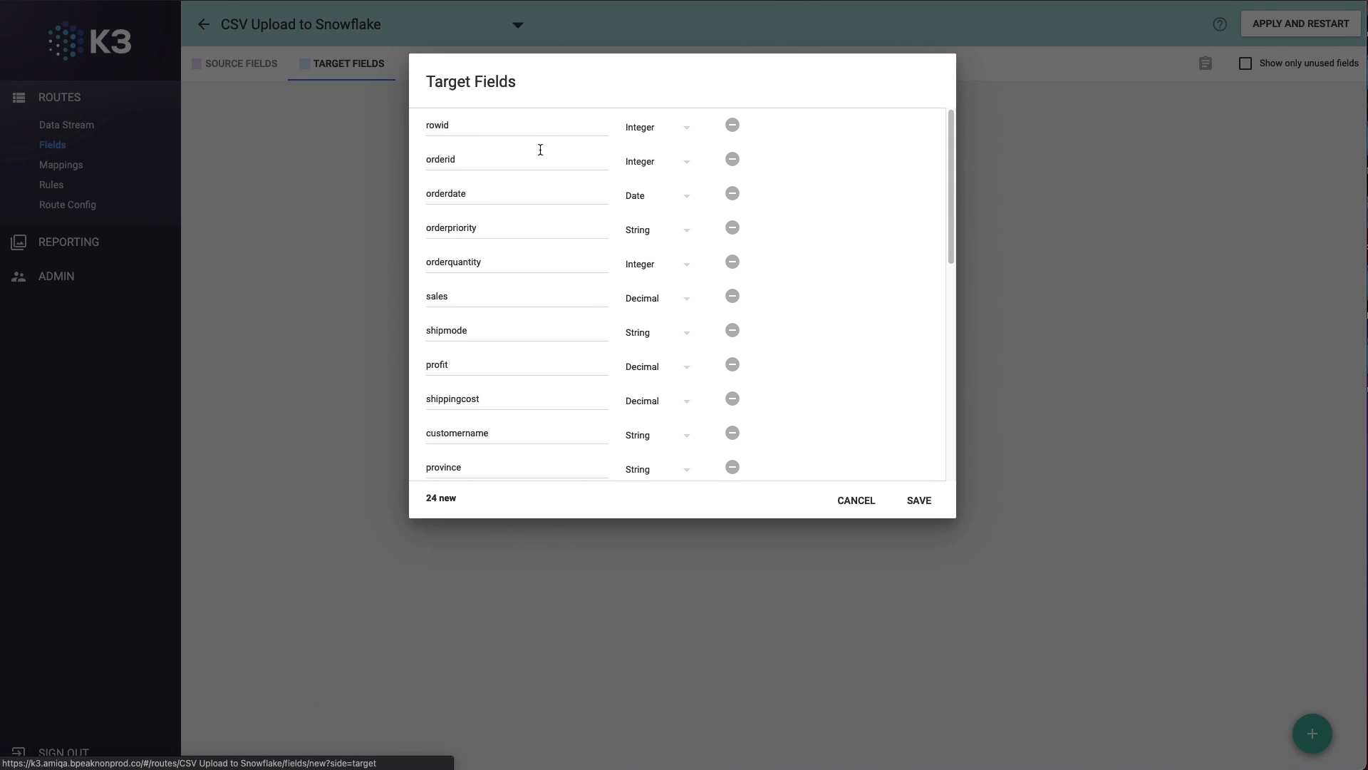
pyautogui.scroll(-3, 504, 135)
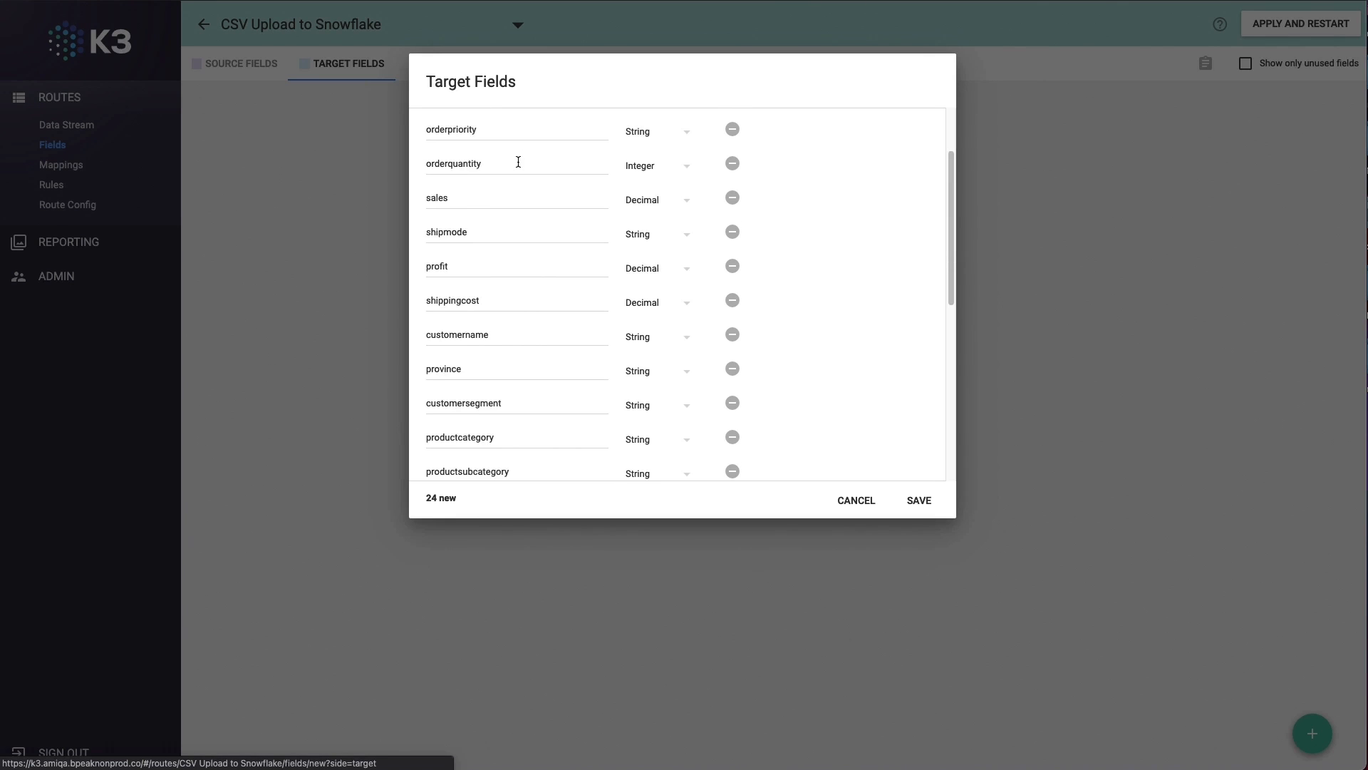
pyautogui.scroll(-6, 523, 175)
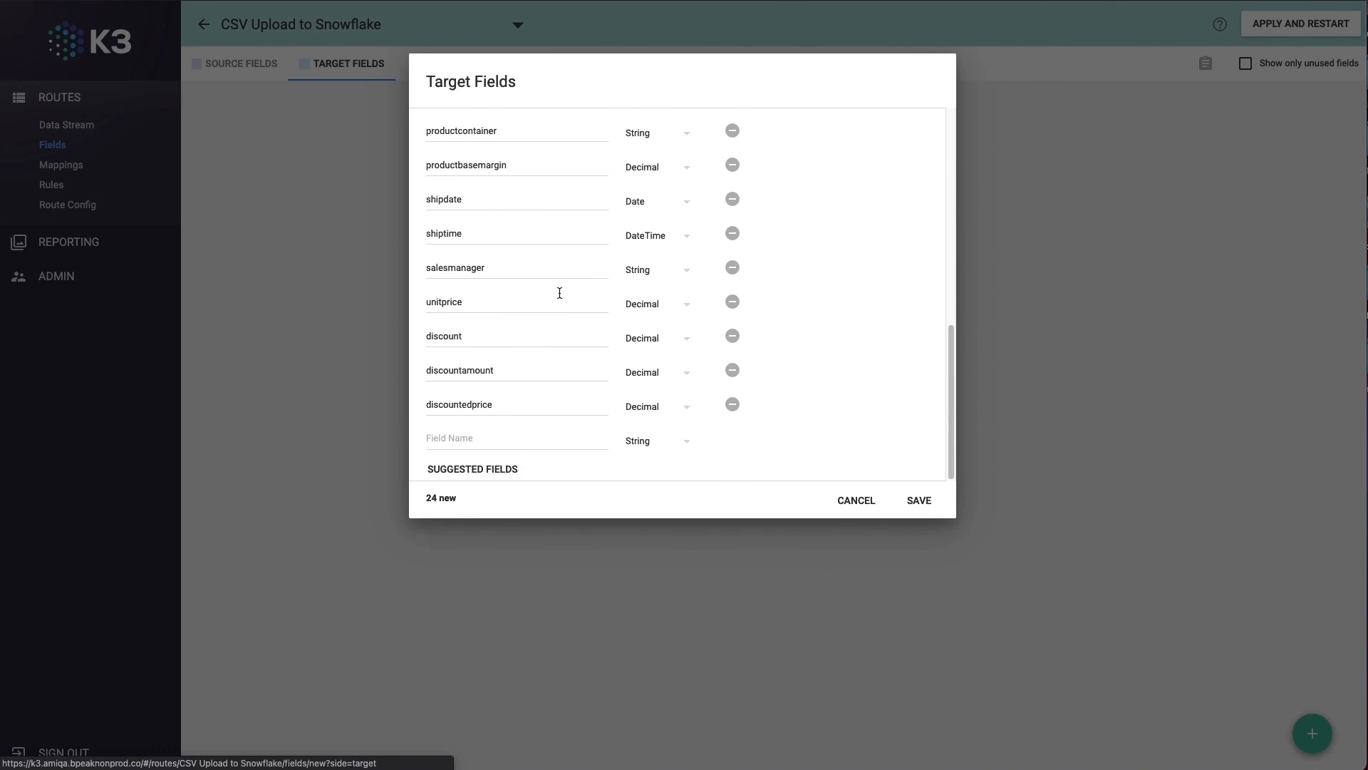
pyautogui.scroll(10, 706, 404)
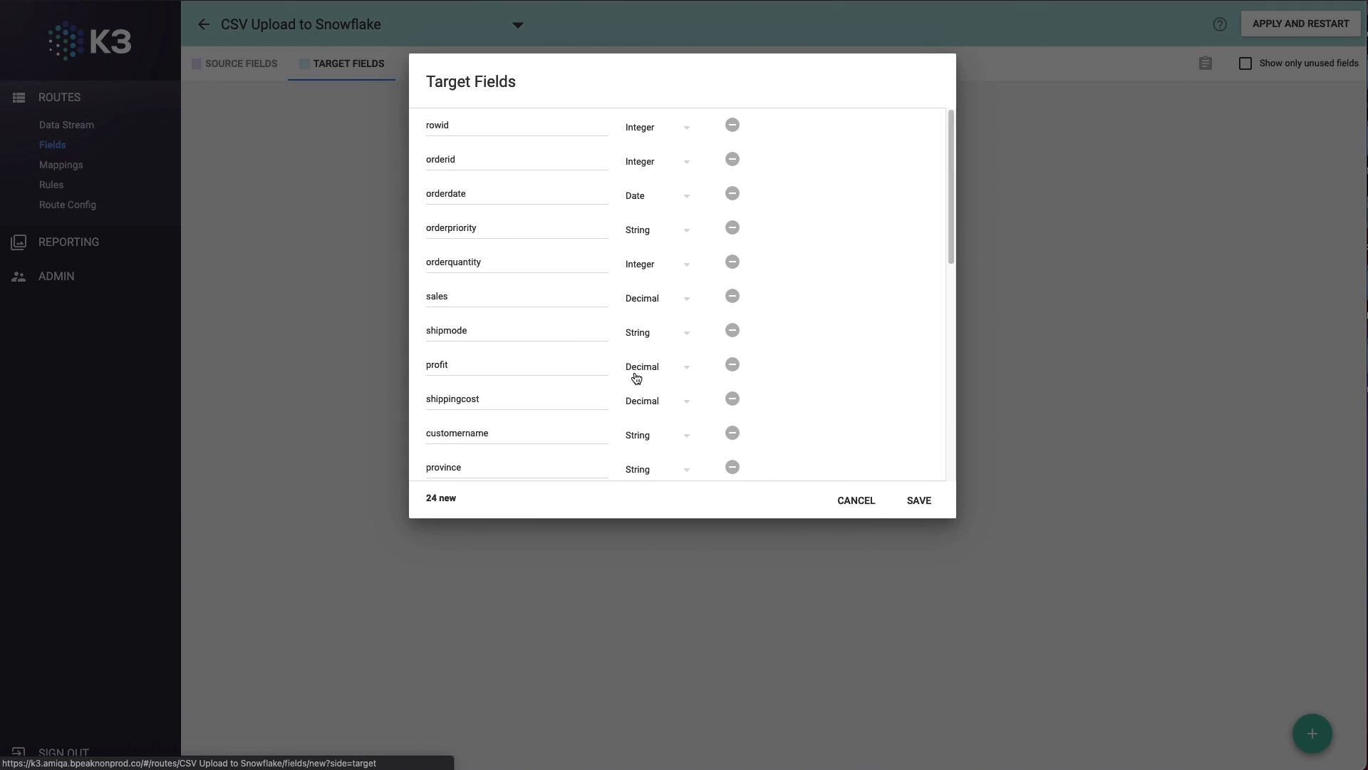
pyautogui.click(925, 503)
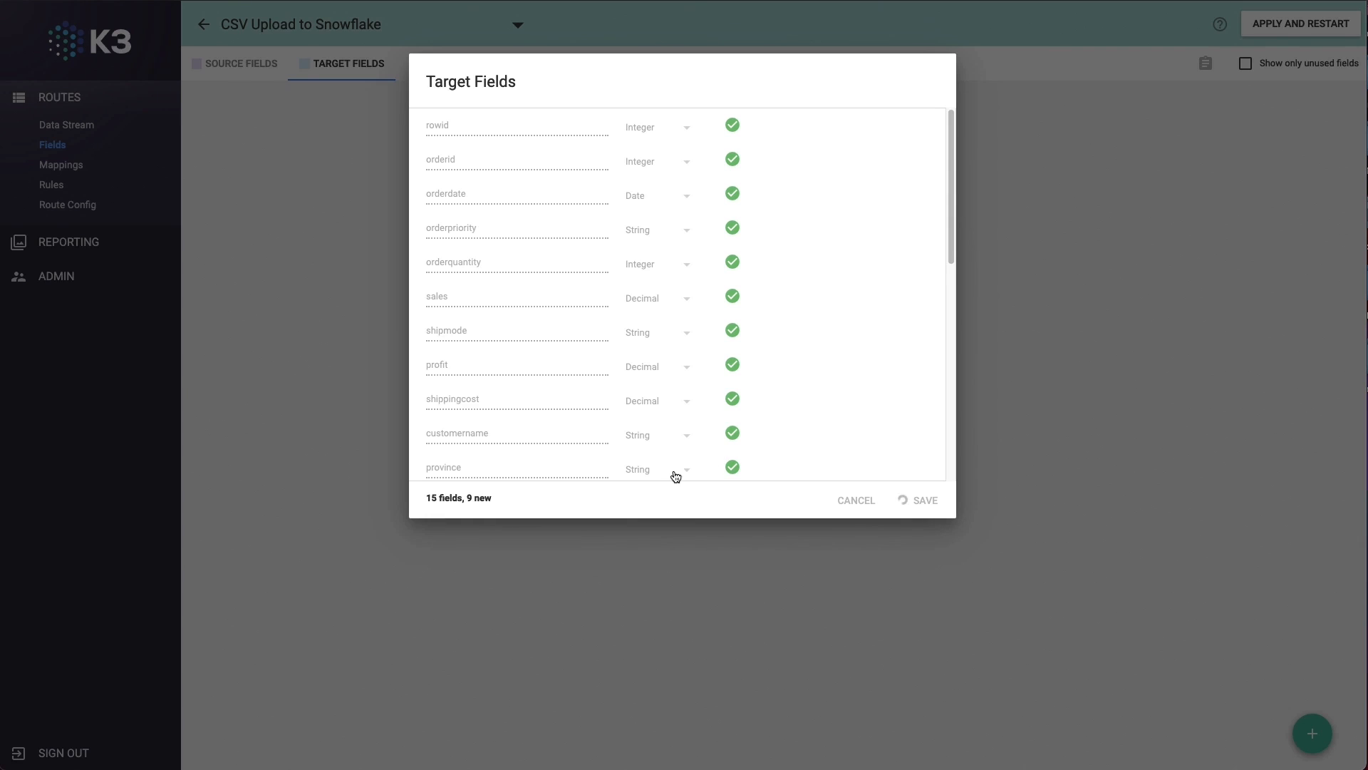
pyautogui.scroll(-1, 668, 474)
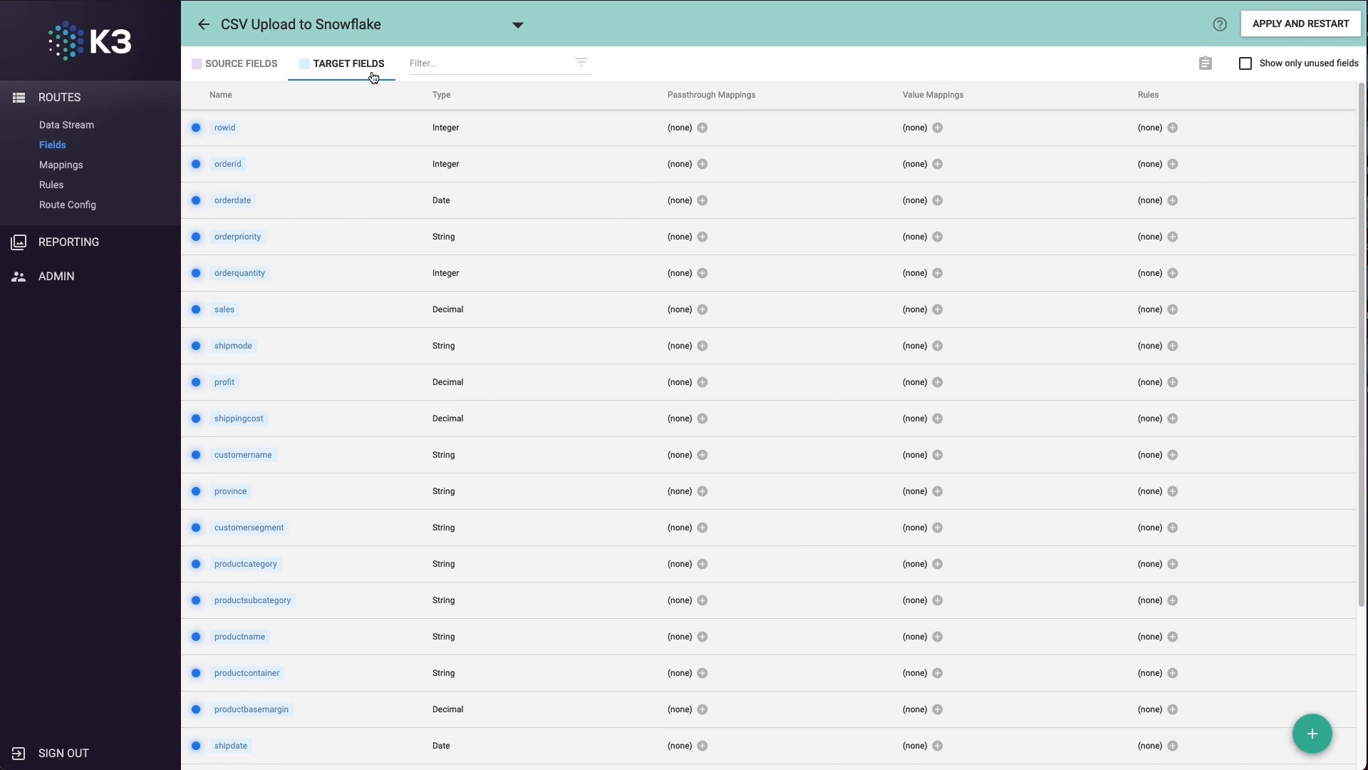
# - Compare the source and target field lists, and save a passthrough mapping from source field Row ID to target field rowid
pyautogui.click(279, 68)
pyautogui.click(328, 67)
pyautogui.click(258, 69)
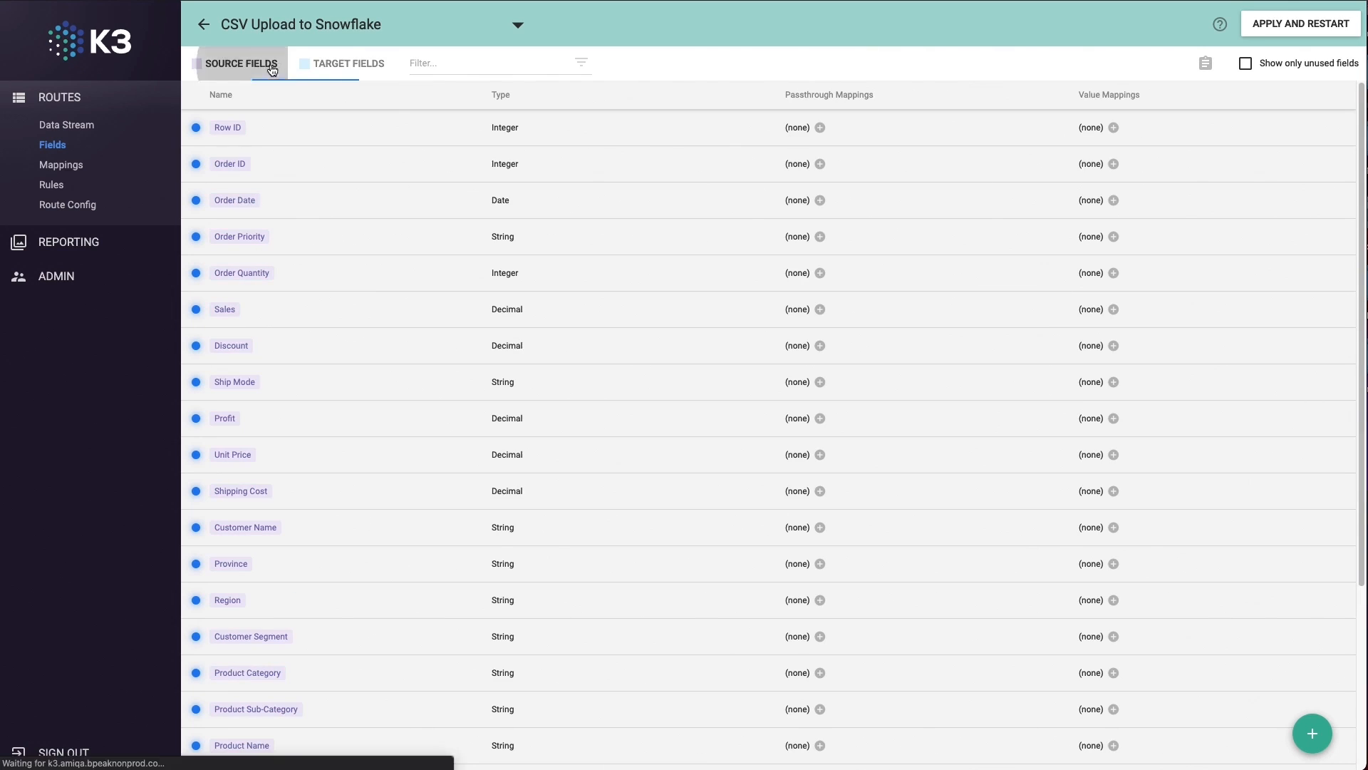
pyautogui.click(326, 69)
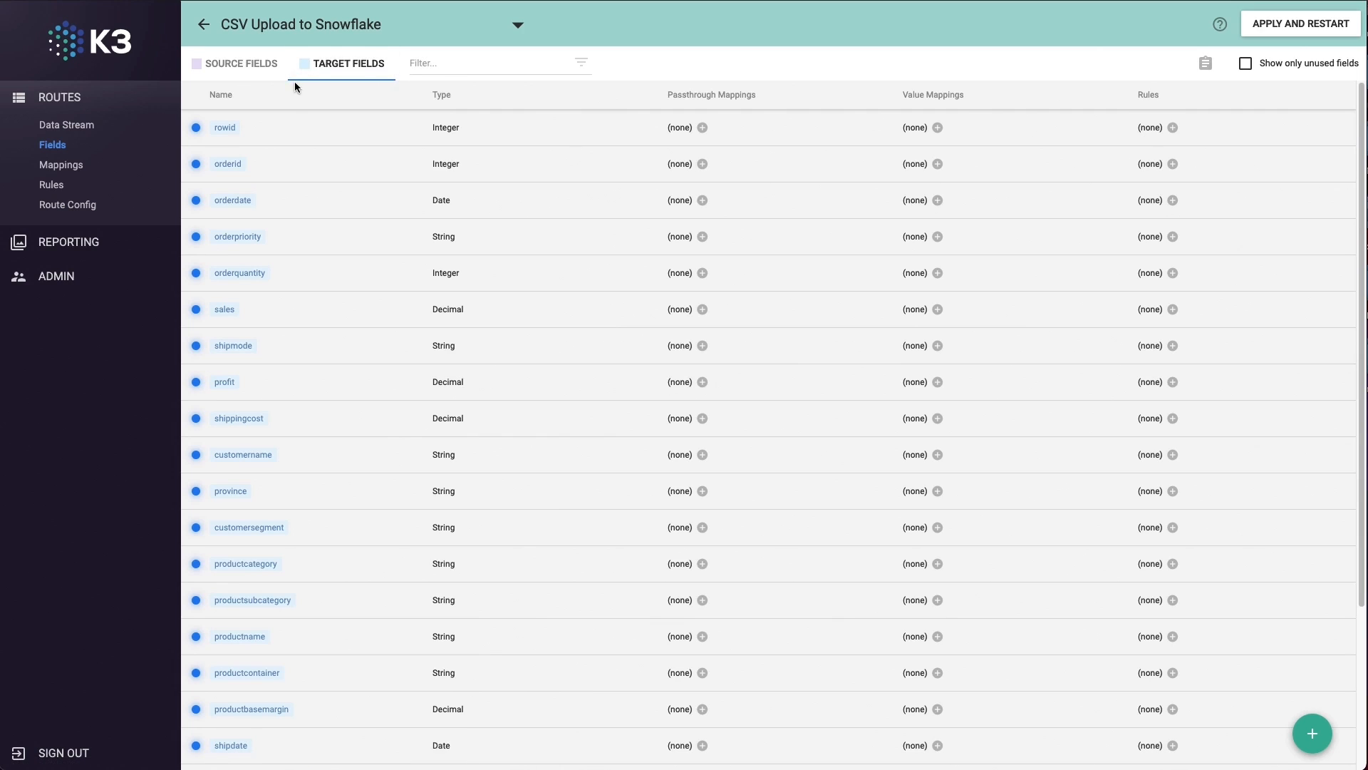
pyautogui.click(253, 64)
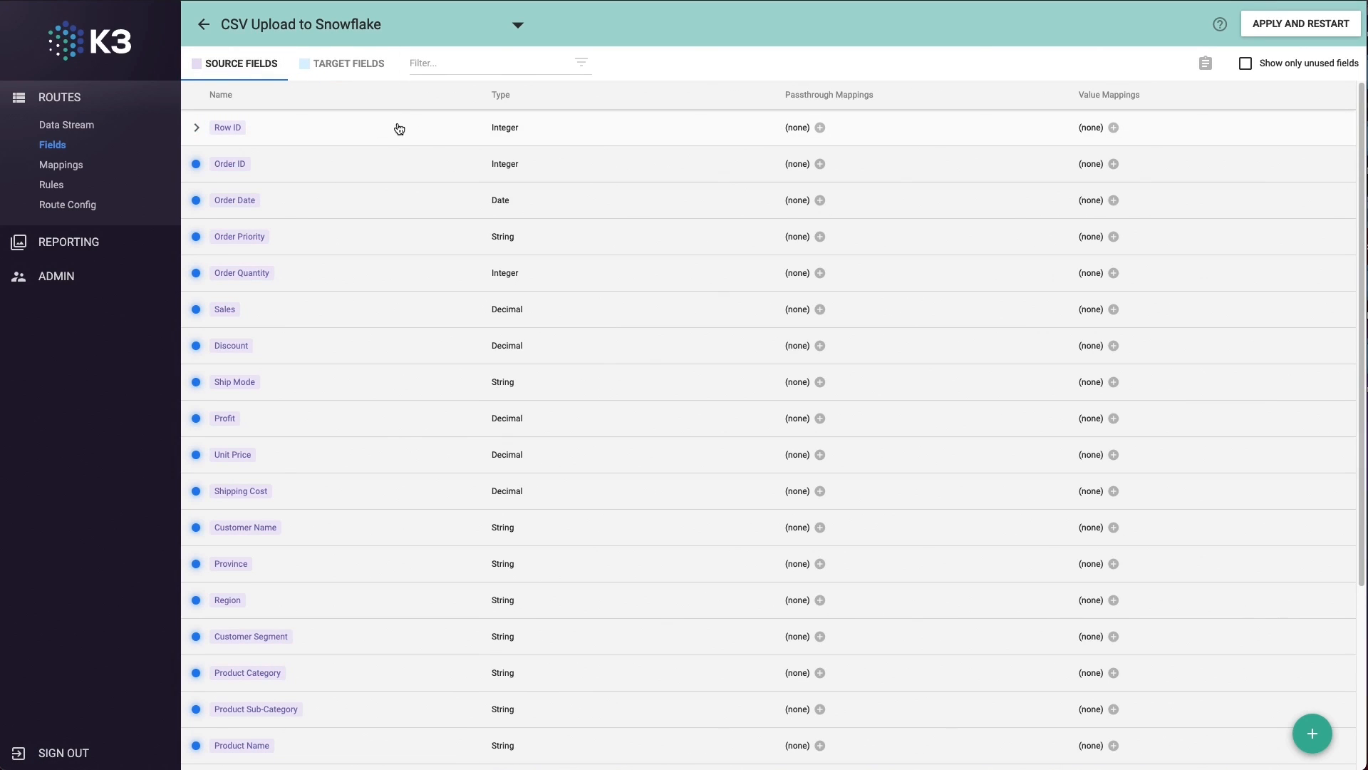
pyautogui.click(196, 130)
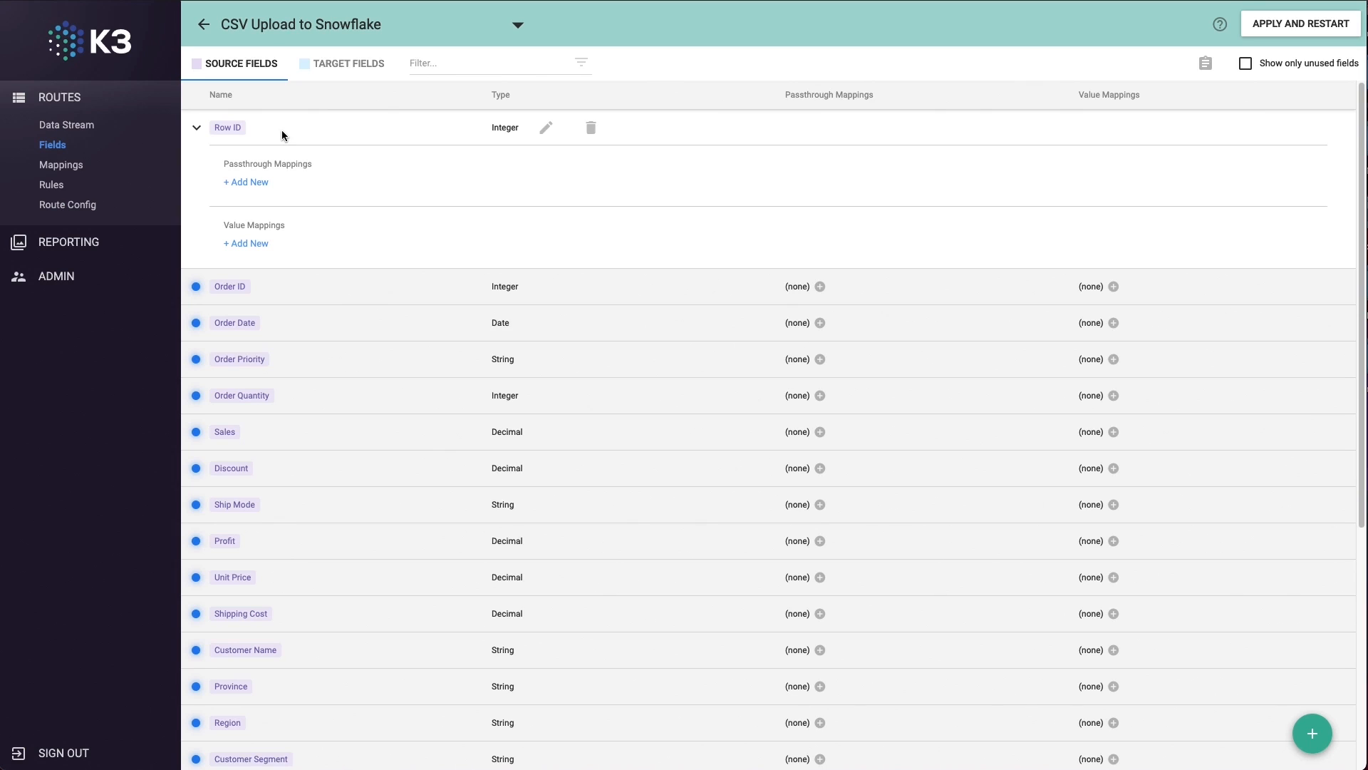
pyautogui.click(261, 184)
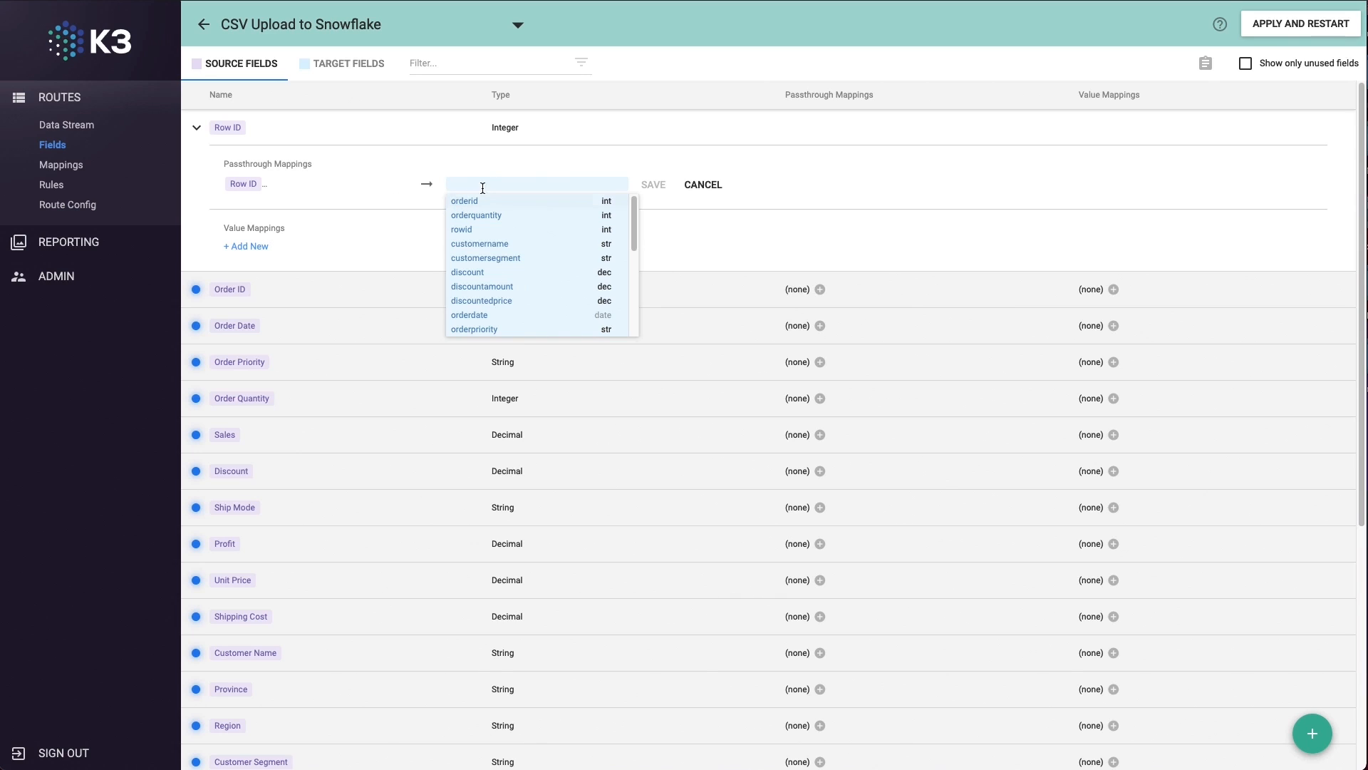
pyautogui.click(503, 230)
pyautogui.click(653, 185)
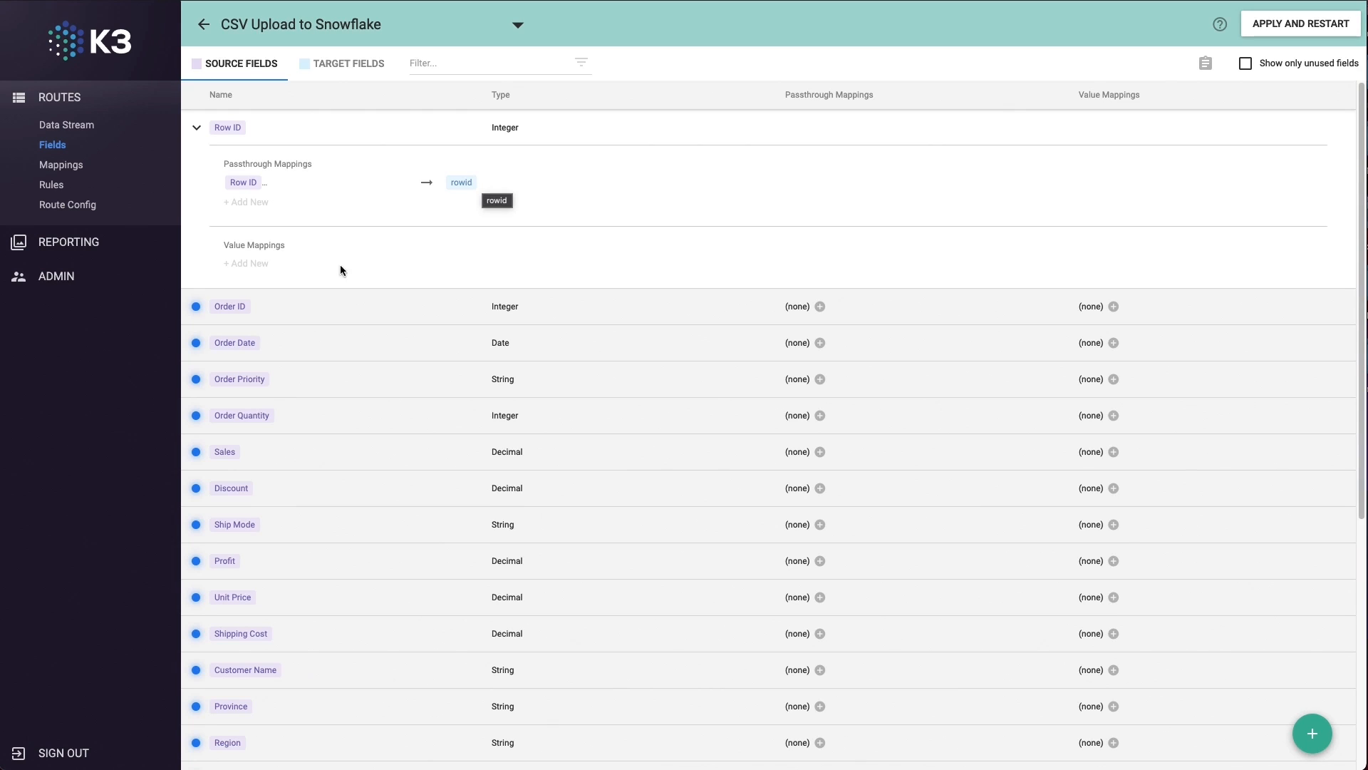
# - Add and save a passthrough mapping from source field Order ID to target field orderid
pyautogui.click(306, 308)
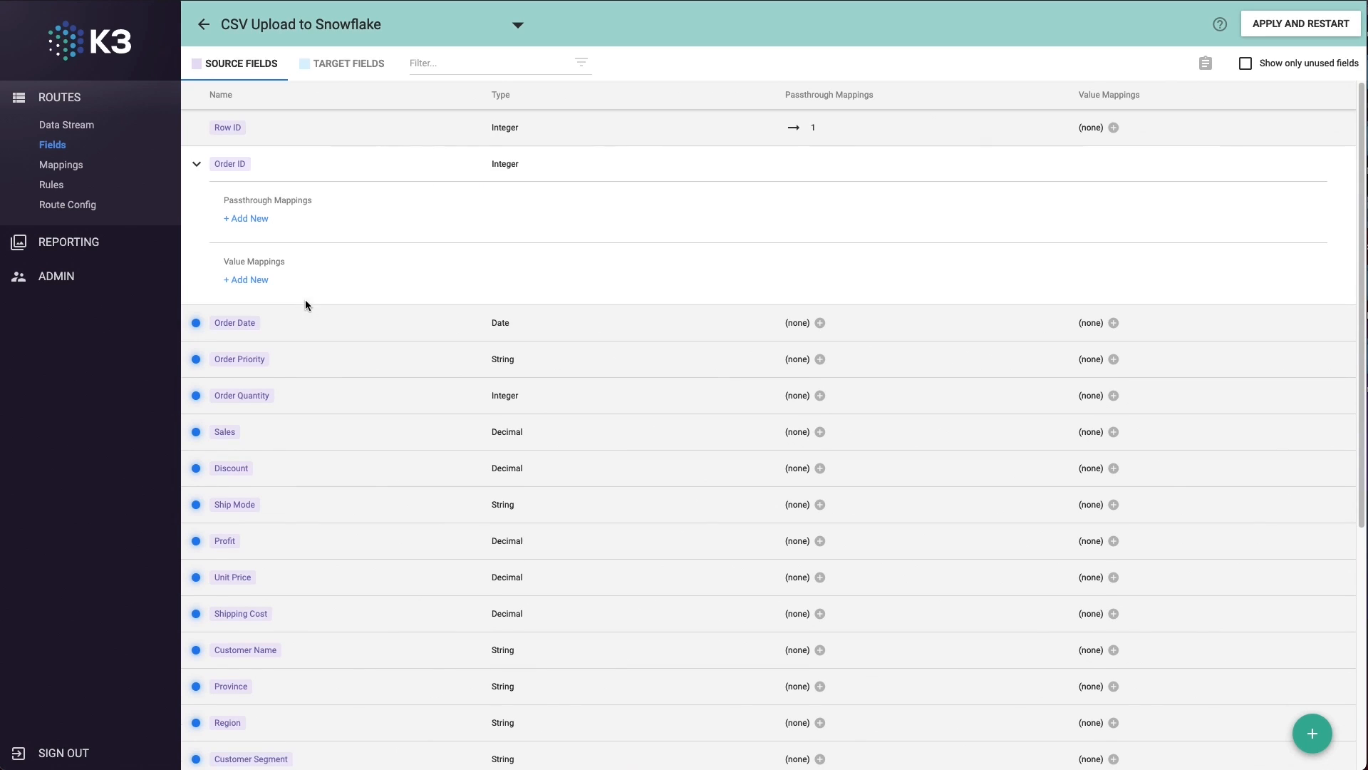
pyautogui.click(256, 220)
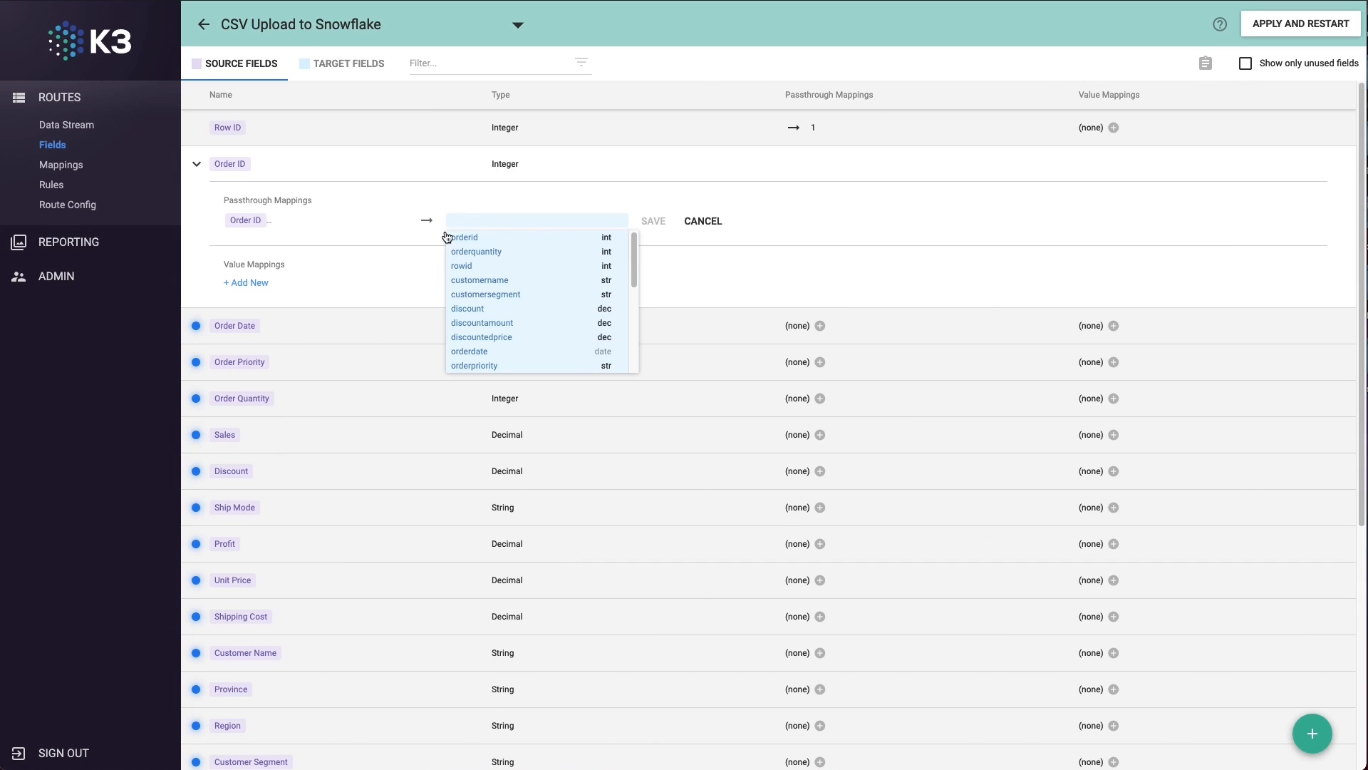
pyautogui.click(465, 237)
pyautogui.click(650, 221)
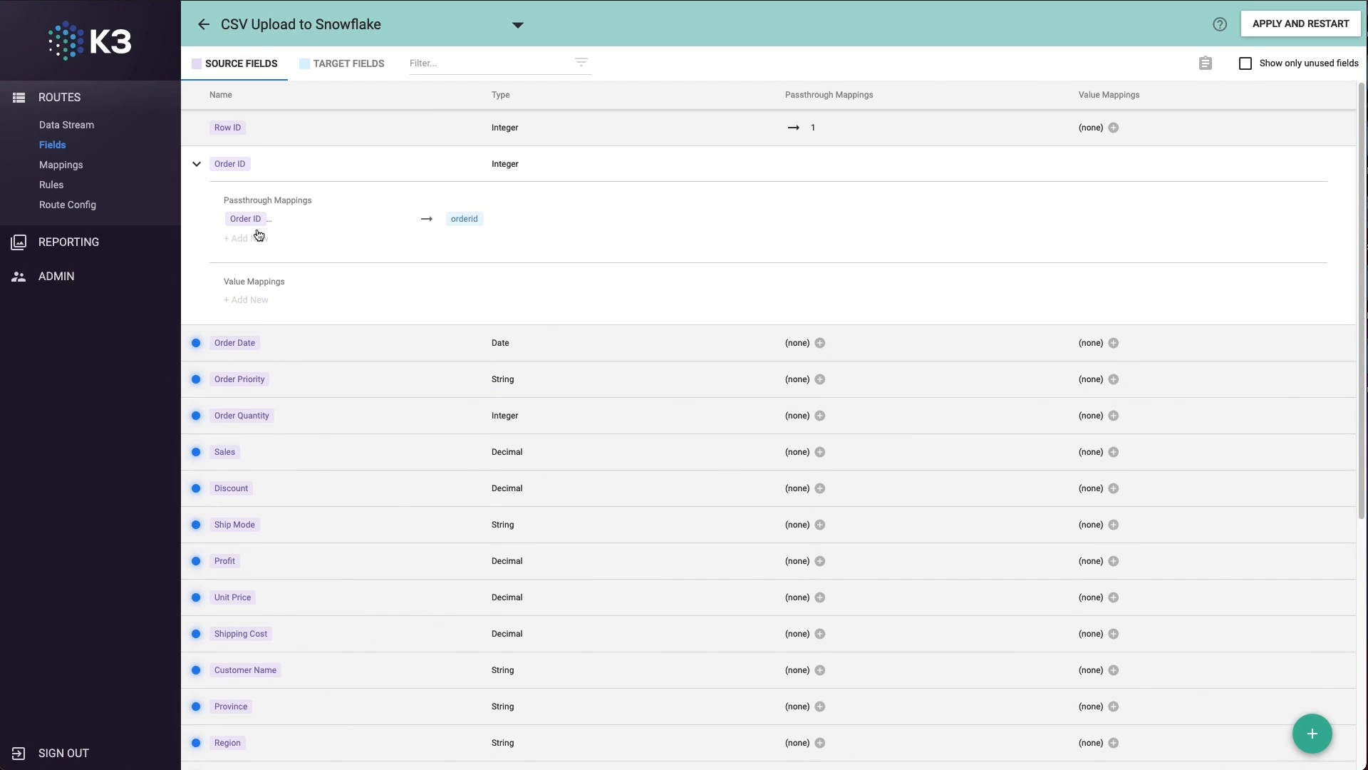
# - Add and save a passthrough mapping from source field Order Date to target field orderdate
pyautogui.click(292, 340)
pyautogui.click(248, 255)
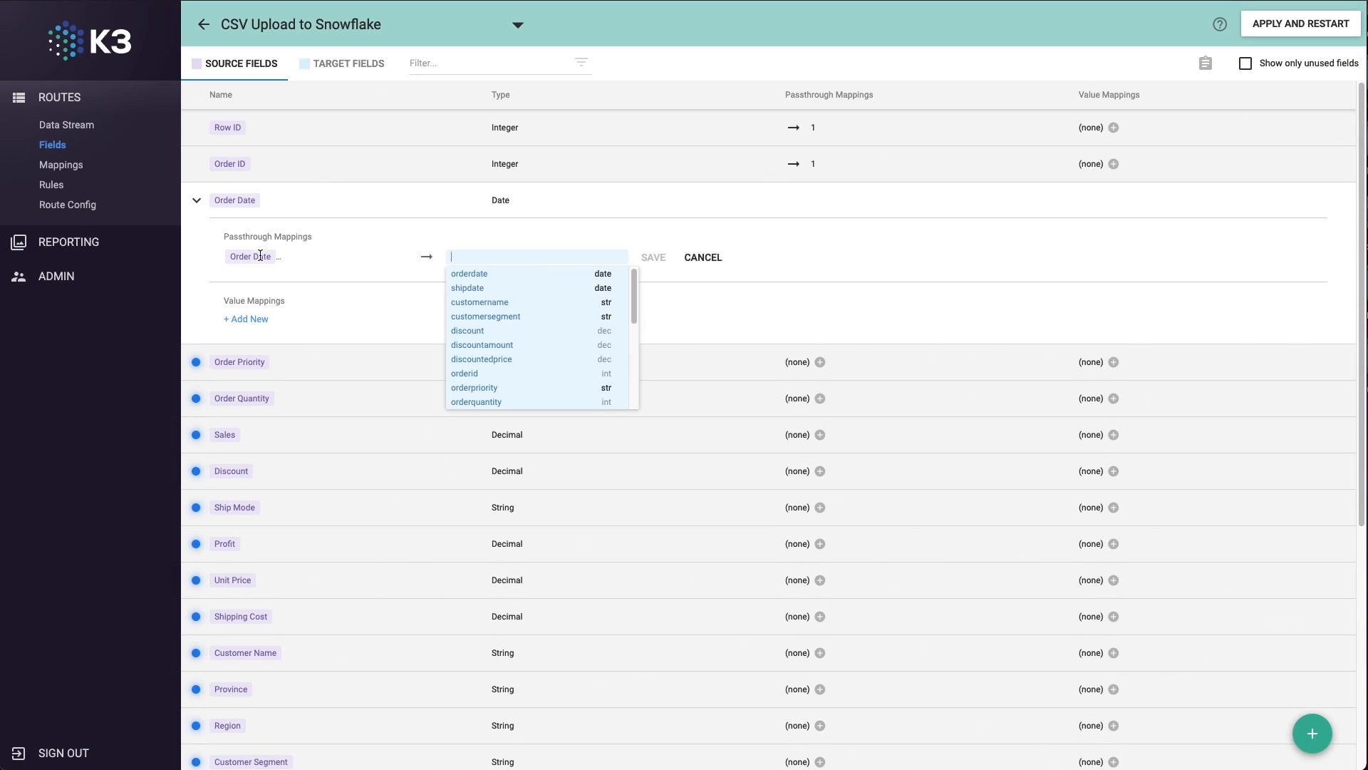
pyautogui.click(480, 271)
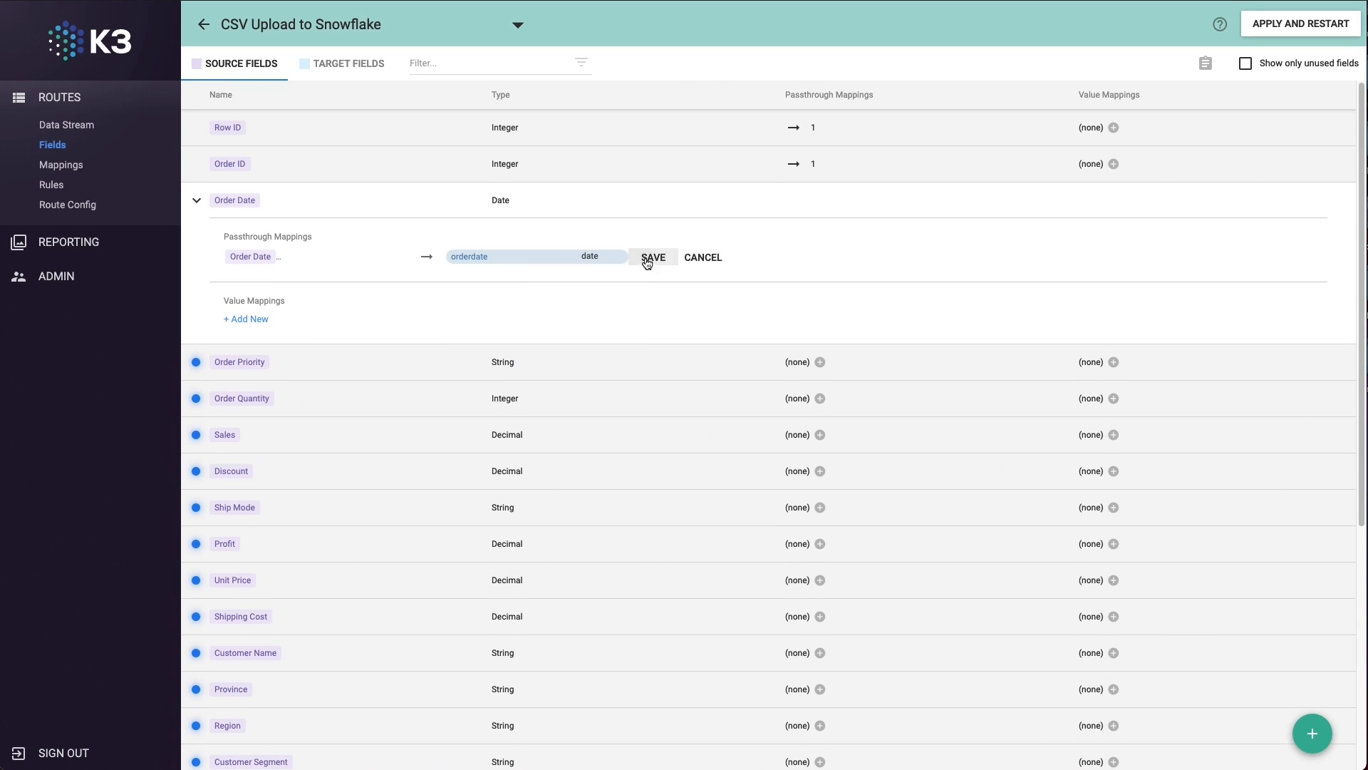
pyautogui.click(650, 261)
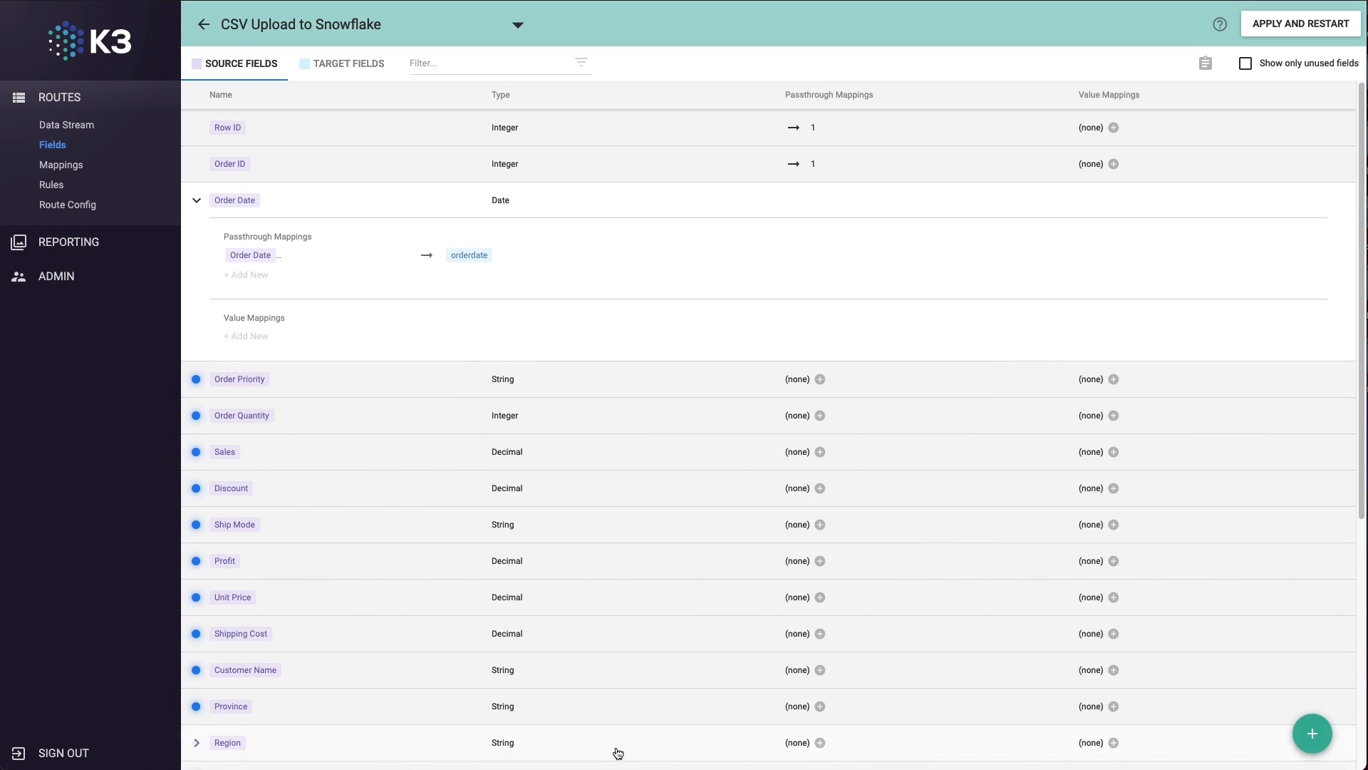
# - Apply the mapping changes and restart the route, then open its data stream
pyautogui.scroll(-1, 618, 764)
pyautogui.scroll(-1, 617, 763)
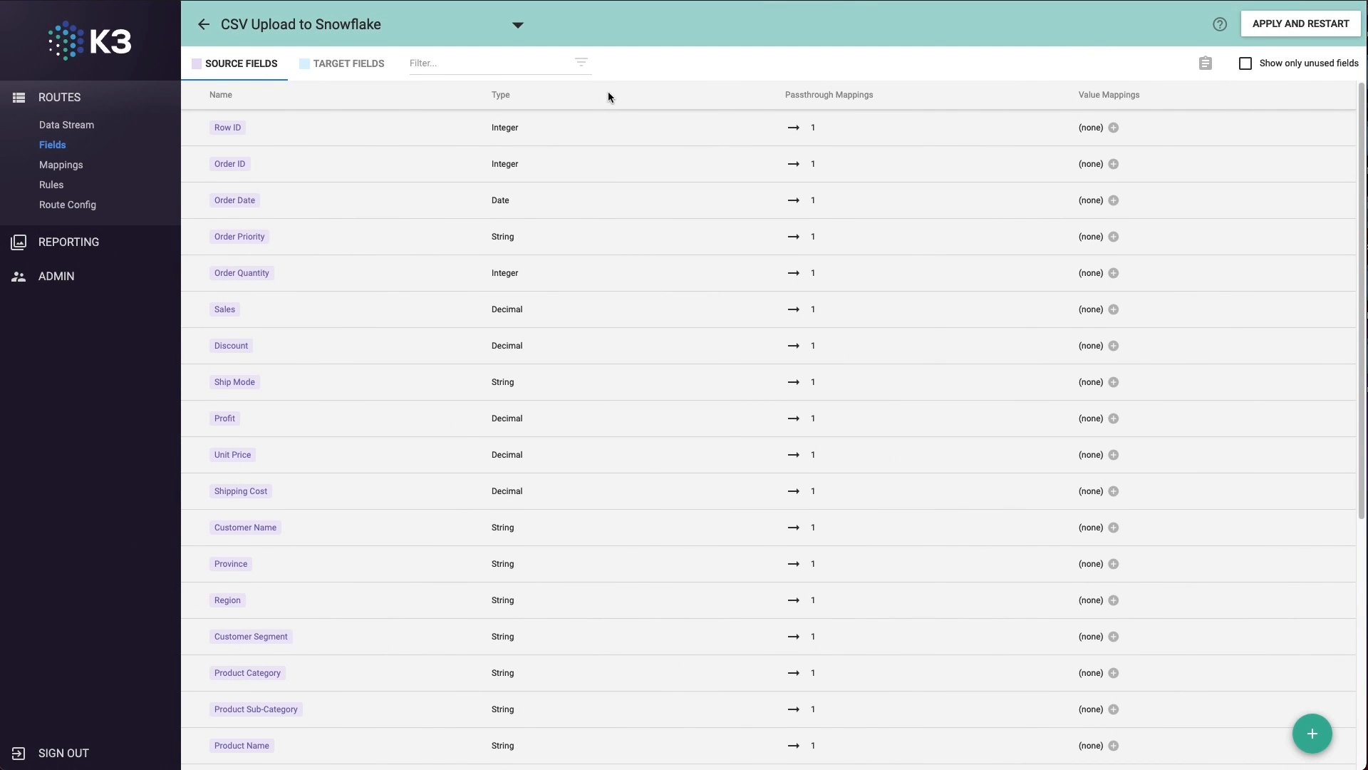
pyautogui.click(1269, 28)
pyautogui.click(98, 126)
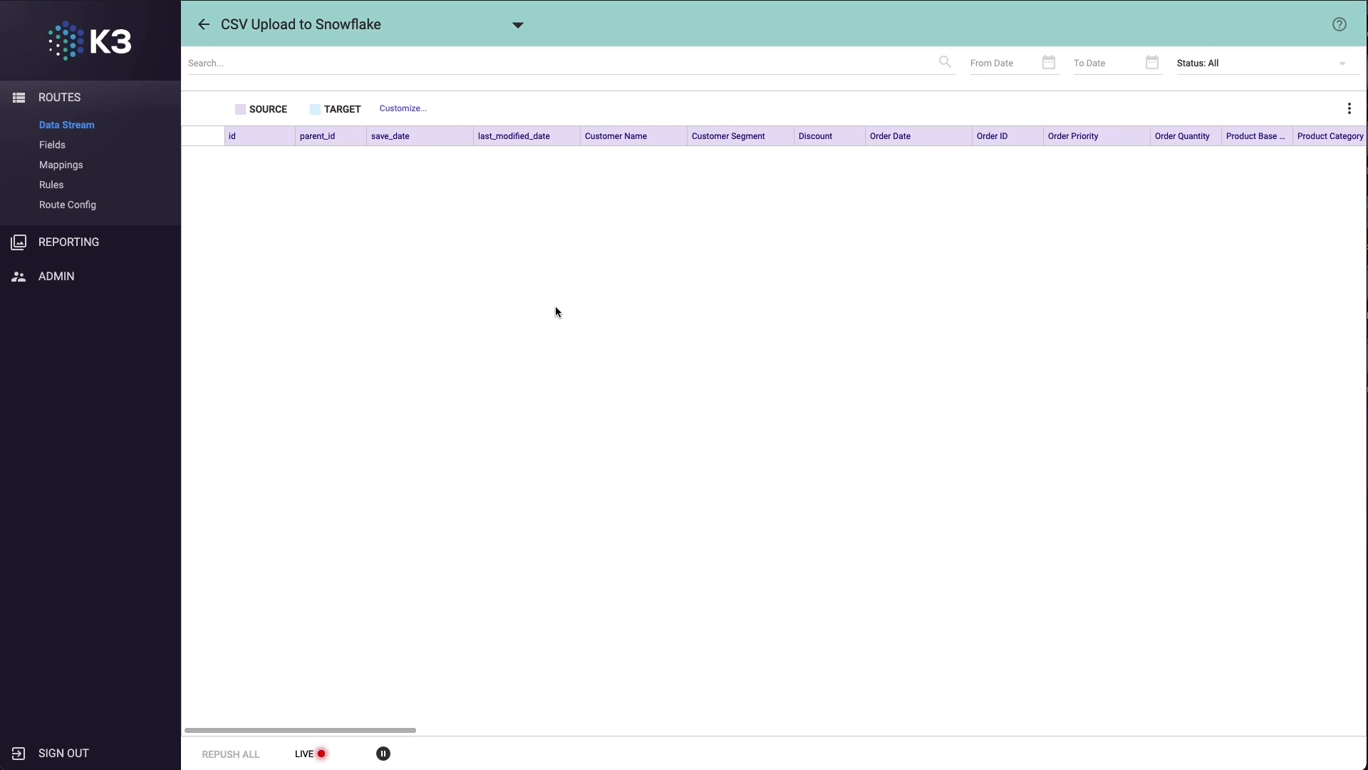
# - Upload the SuperStore sample data CSV file, taken from Finder, into the route's data stream
pyautogui.click(1348, 110)
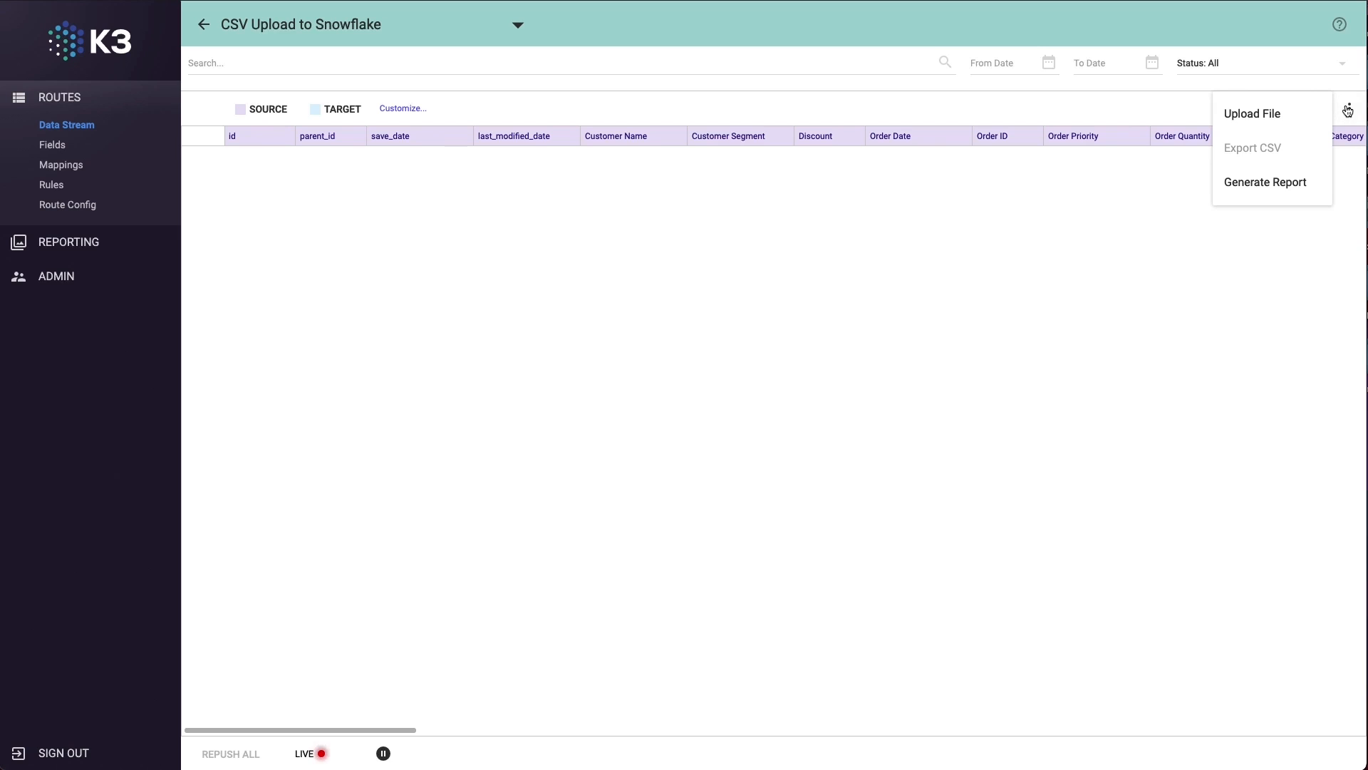
pyautogui.click(1281, 116)
pyautogui.press('super+Tab')
pyautogui.press('super+Tab')
pyautogui.press('super+Tab')
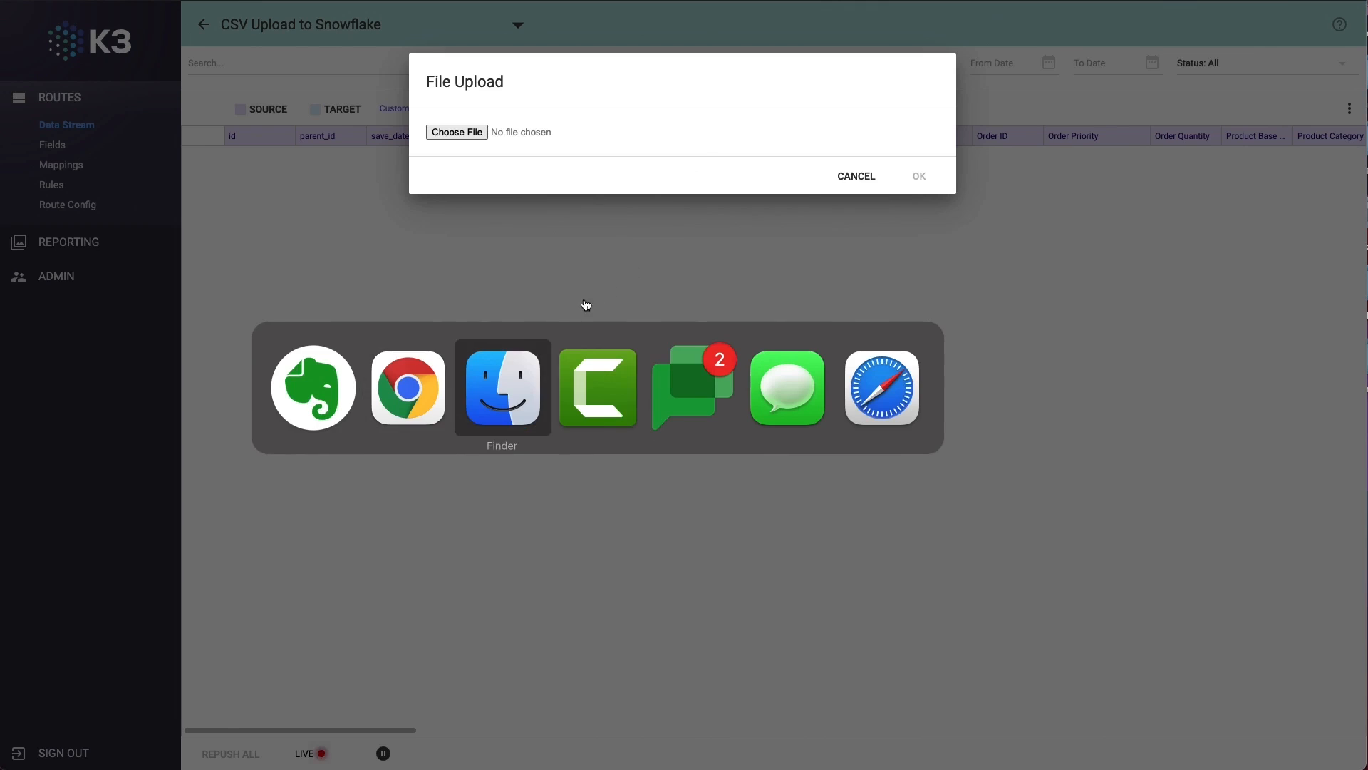
pyautogui.moveTo(614, 246); pyautogui.dragTo(464, 137)
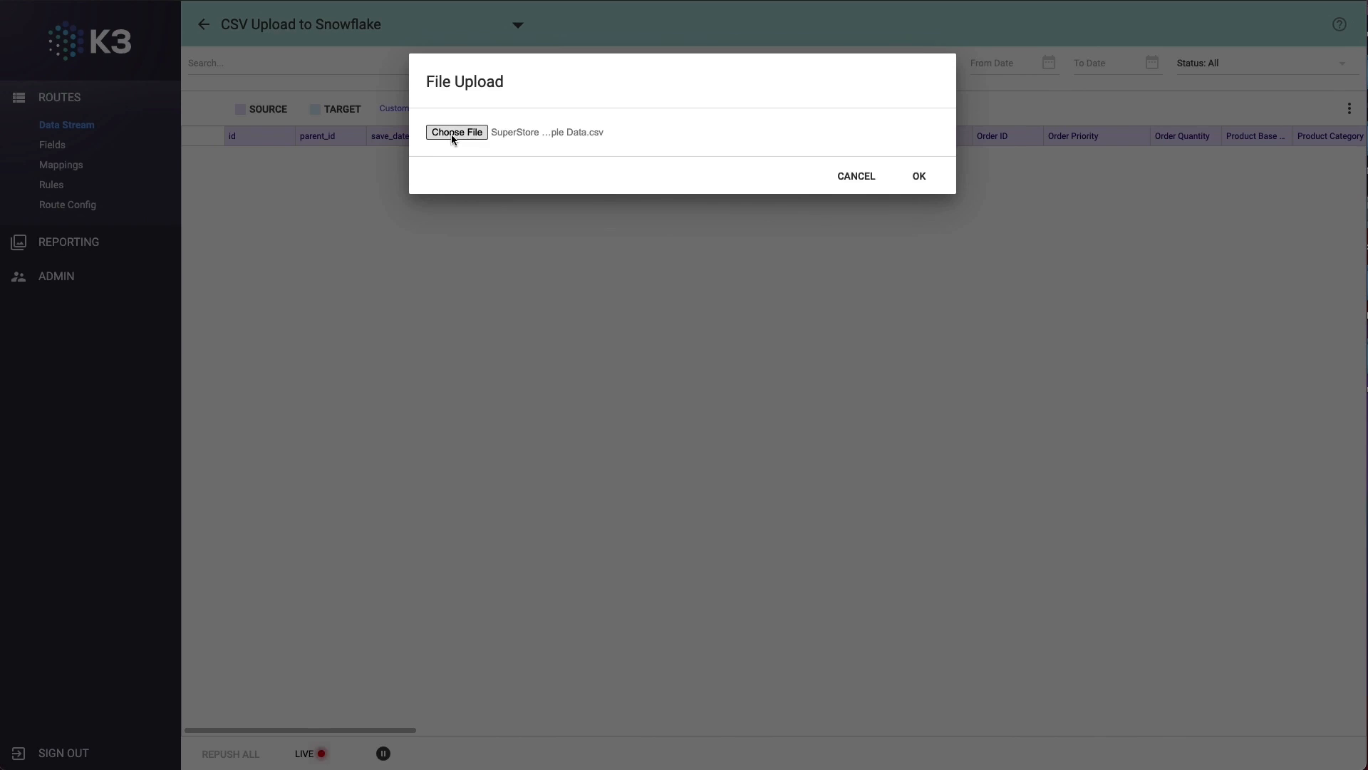
pyautogui.click(927, 175)
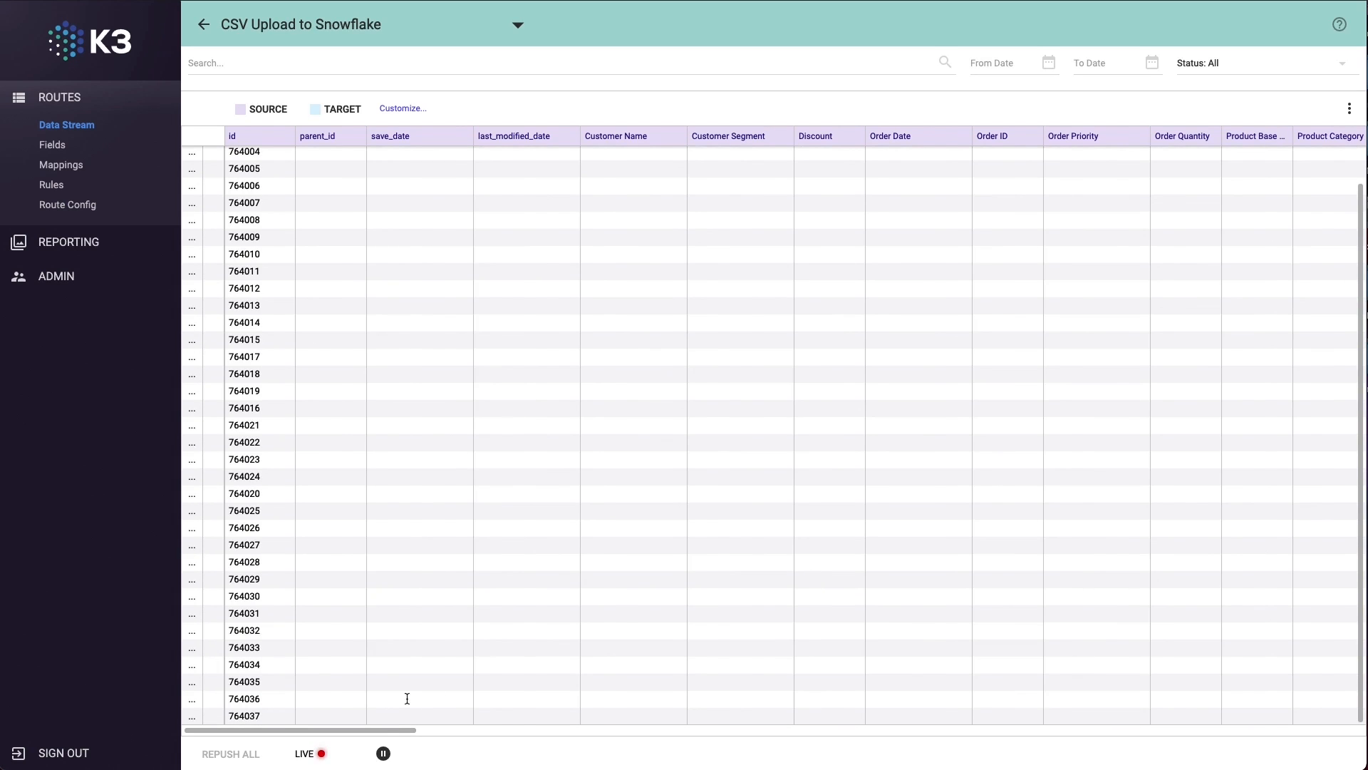
# - Examine the streamed records across all columns, from the source fields through to the target fields up to unitprice
pyautogui.hscroll(3, 399, 713)
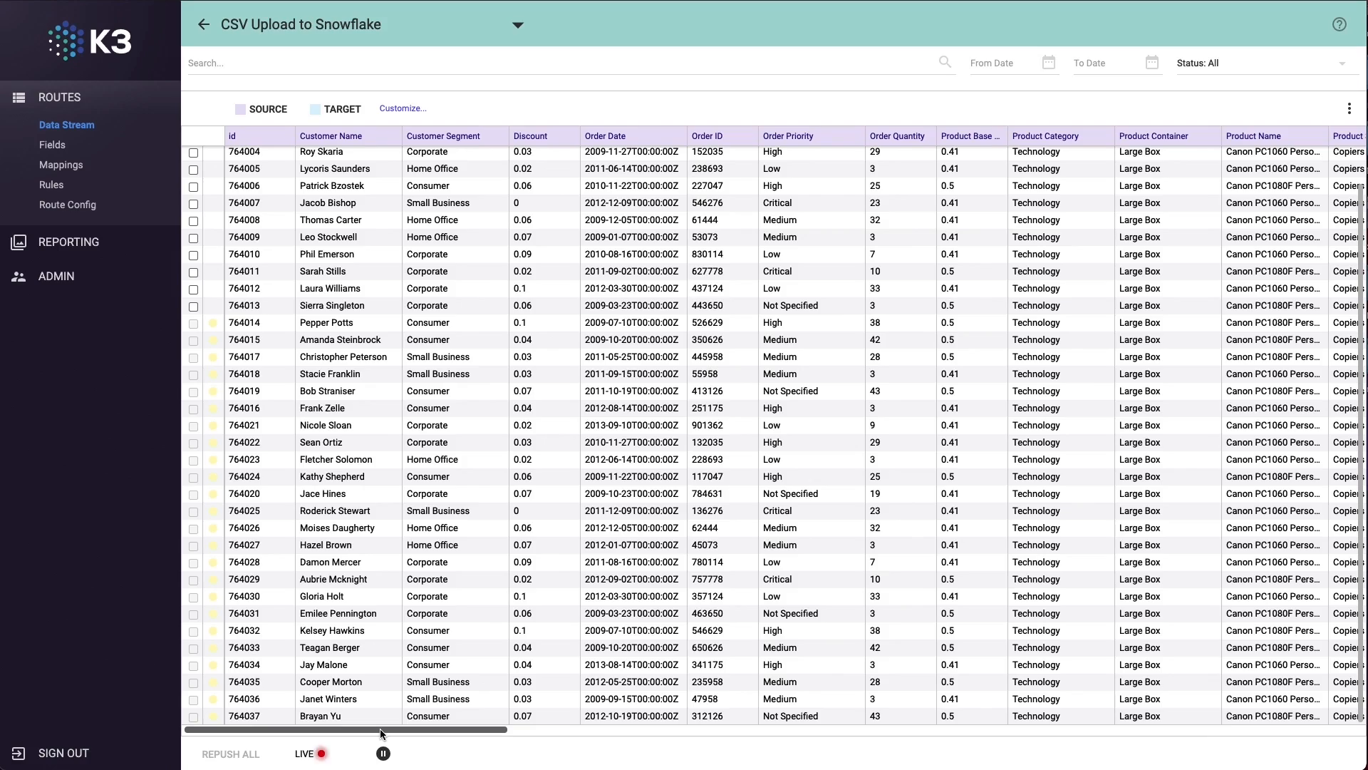
pyautogui.moveTo(385, 728); pyautogui.dragTo(682, 718)
pyautogui.moveTo(728, 724); pyautogui.dragTo(1295, 750)
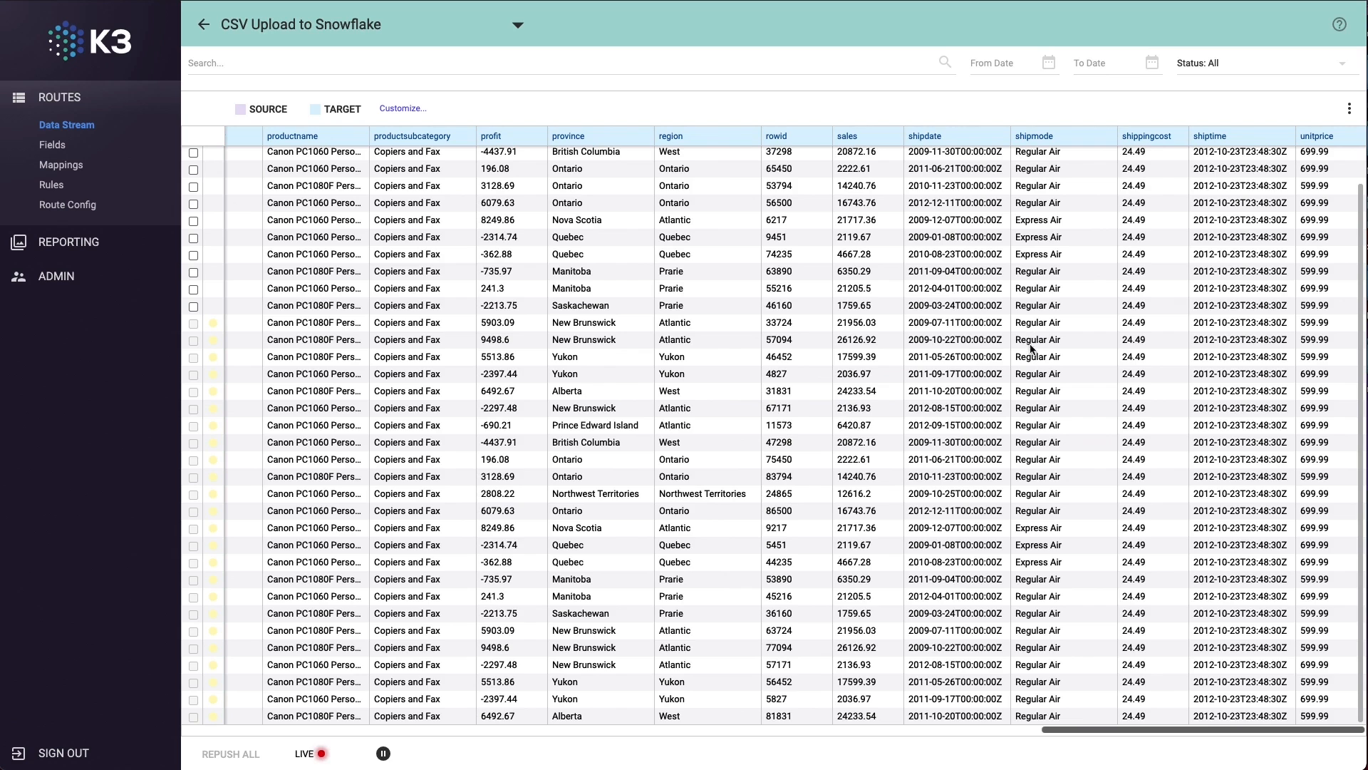